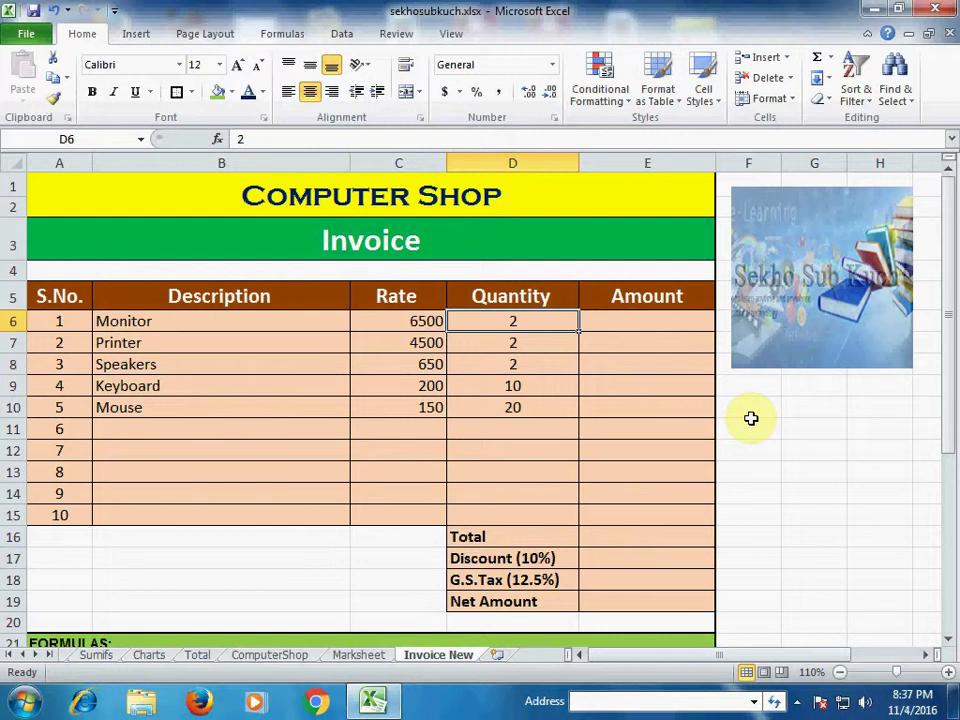
Look over the Computer Shop title and the S.No., Description, Rate, Quantity and Amount headings.
left_click(456, 200)
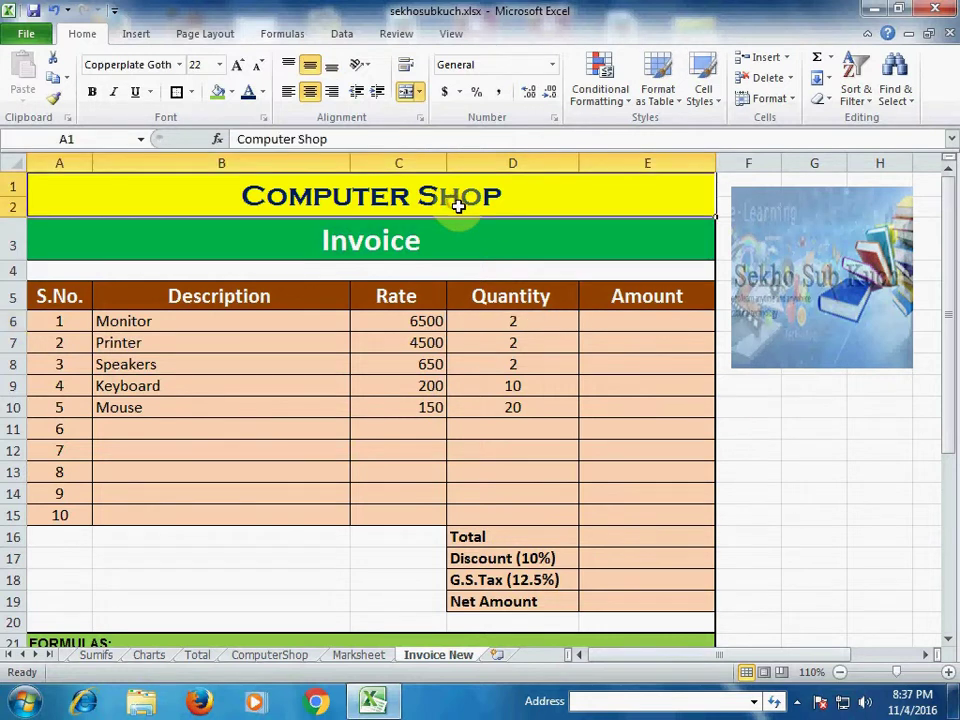
left_click(62, 298)
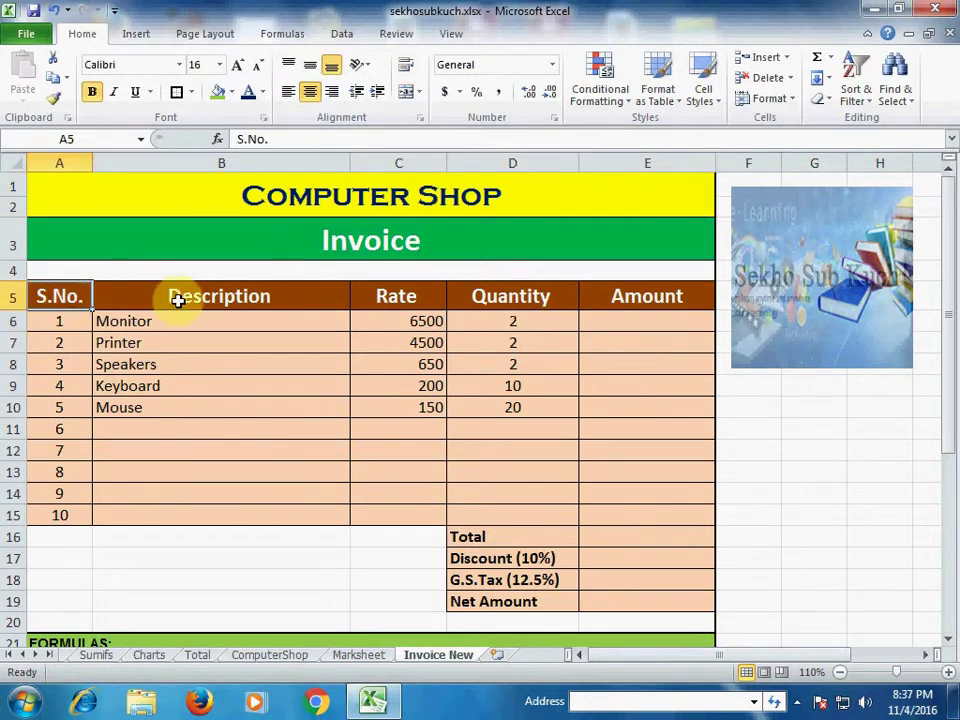
left_click(184, 300)
left_click(398, 299)
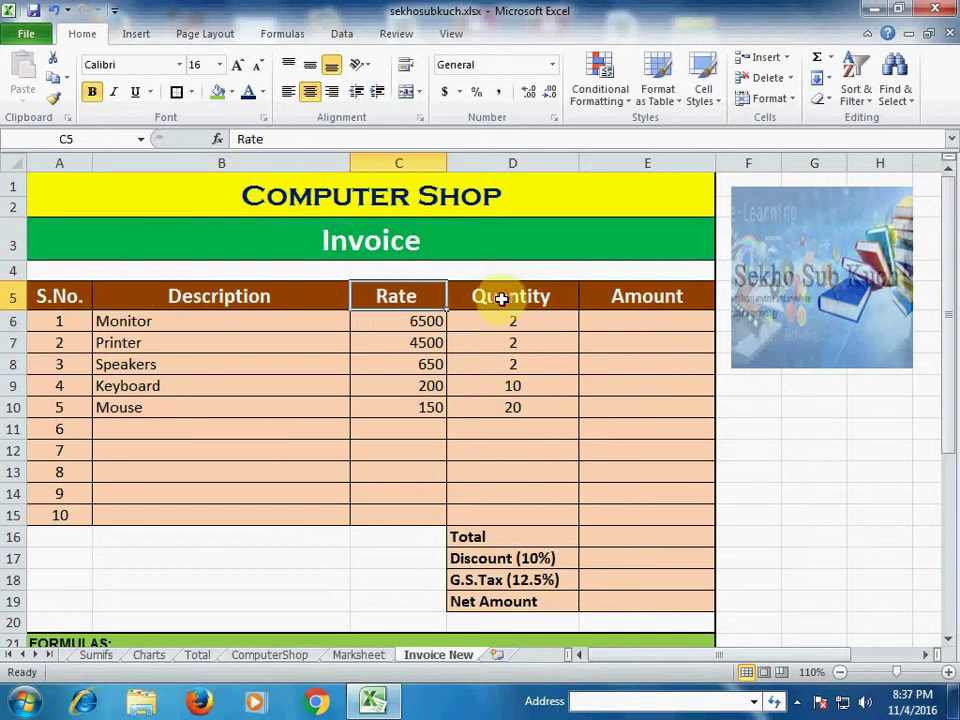
left_click(505, 298)
left_click(652, 298)
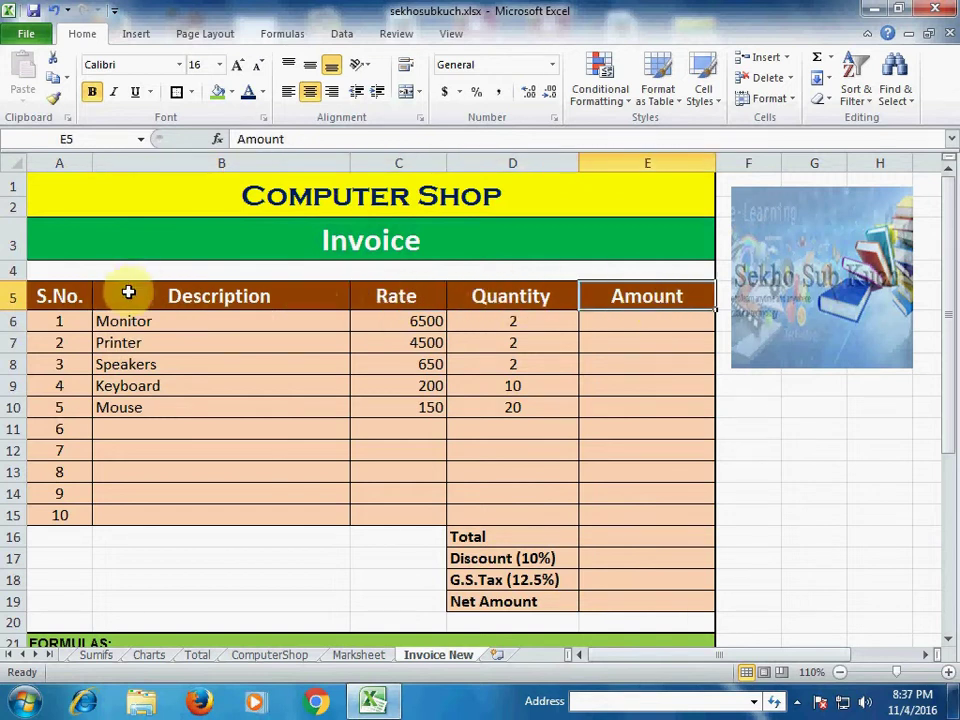
Review the Monitor row: rate 6500, quantity 2, and its empty Amount cell E6.
left_click(80, 321)
left_click(165, 321)
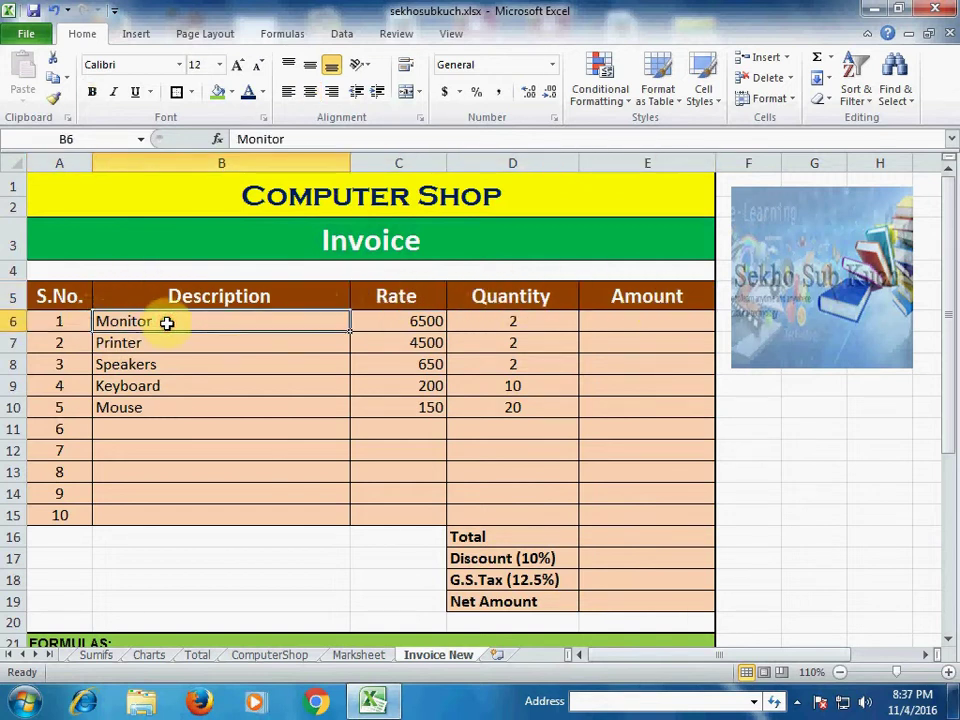
left_click(368, 326)
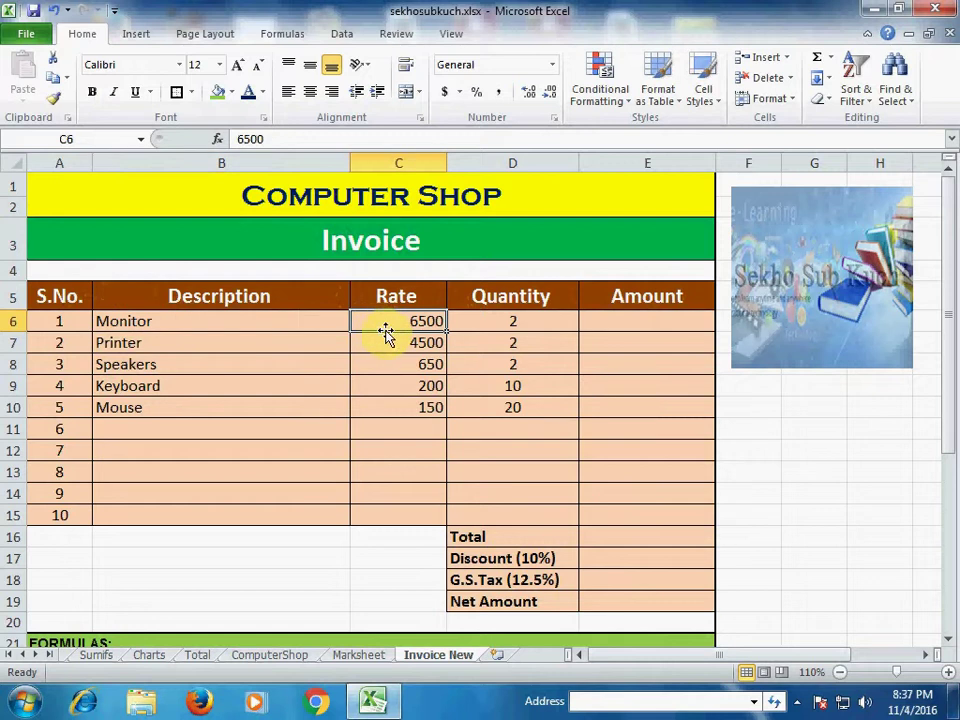
left_click(548, 321)
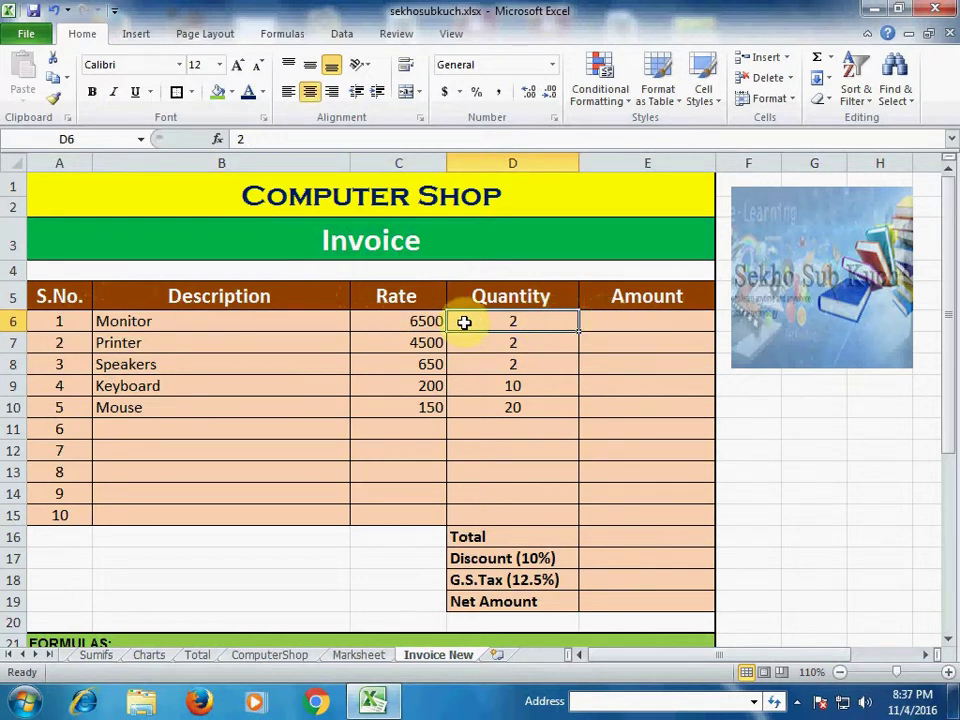
left_click(647, 322)
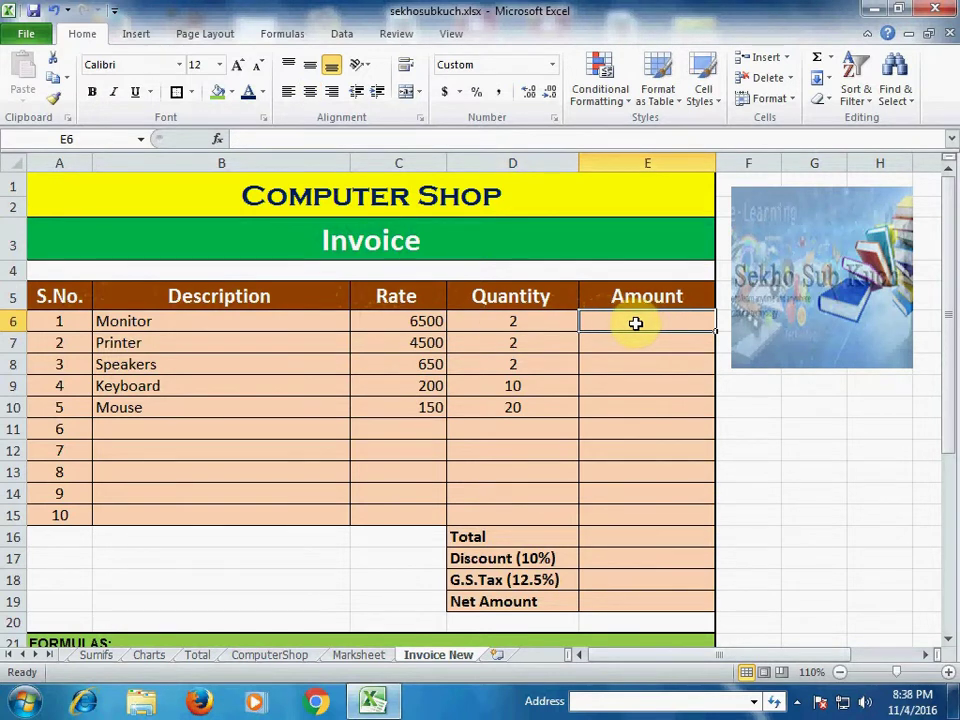
left_click(401, 325)
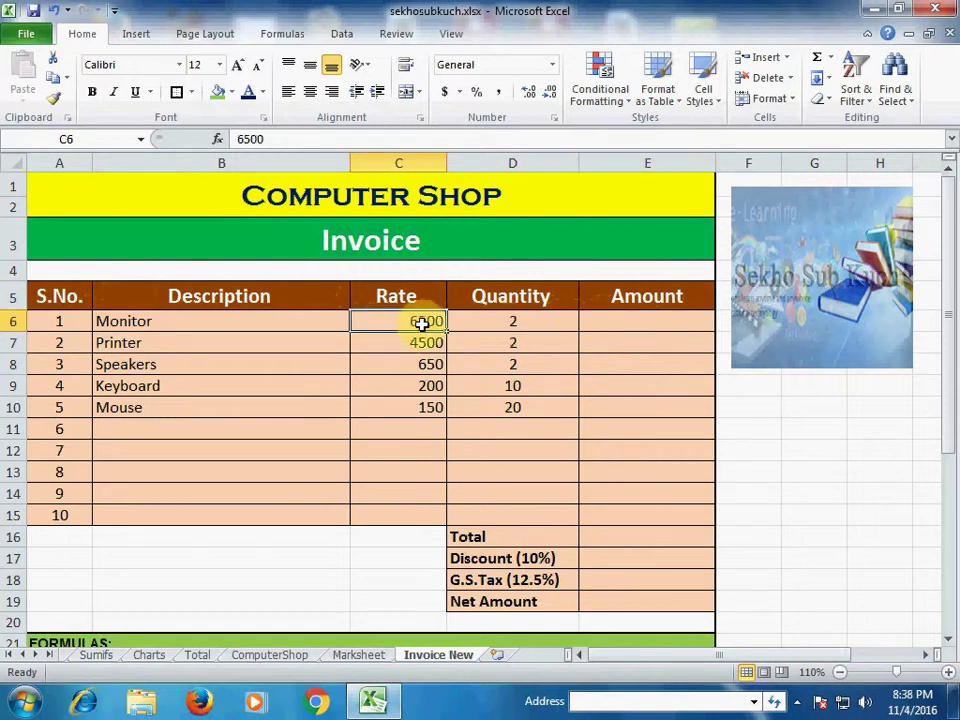
left_click(510, 321)
left_click(620, 322)
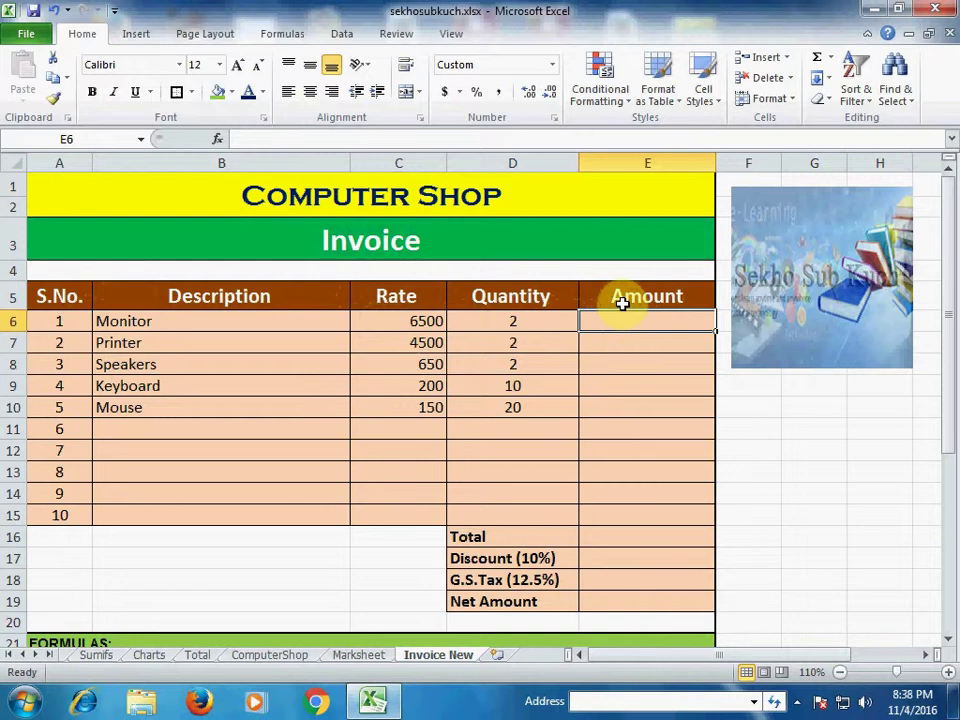
Enter =C6*D6 in E6 so the Monitor amount shows 13,000.
type("=")
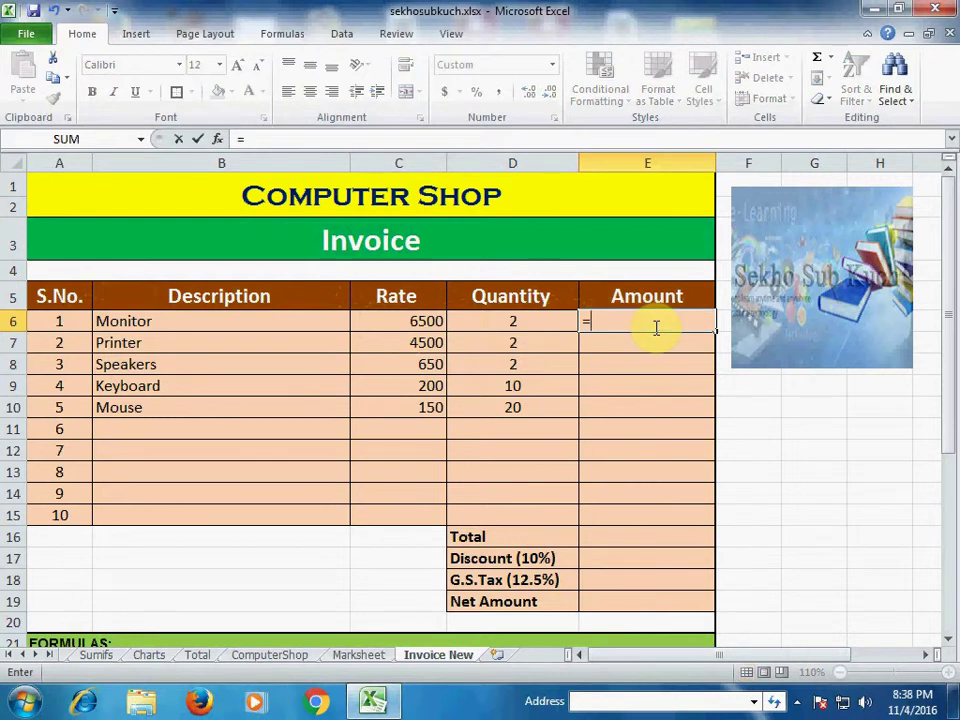
left_click(407, 320)
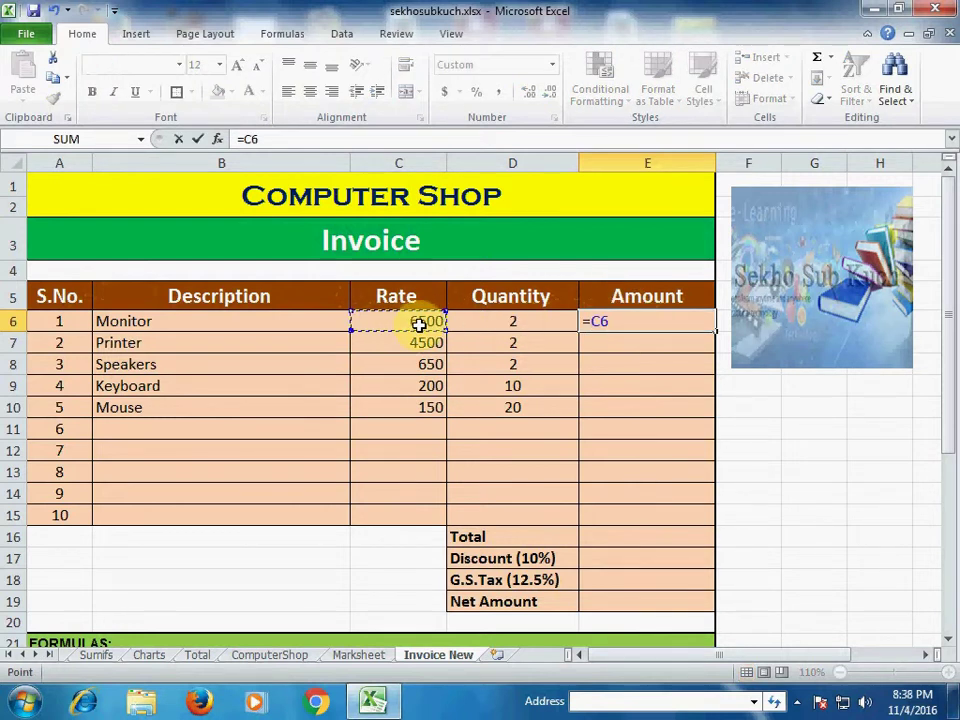
type("*")
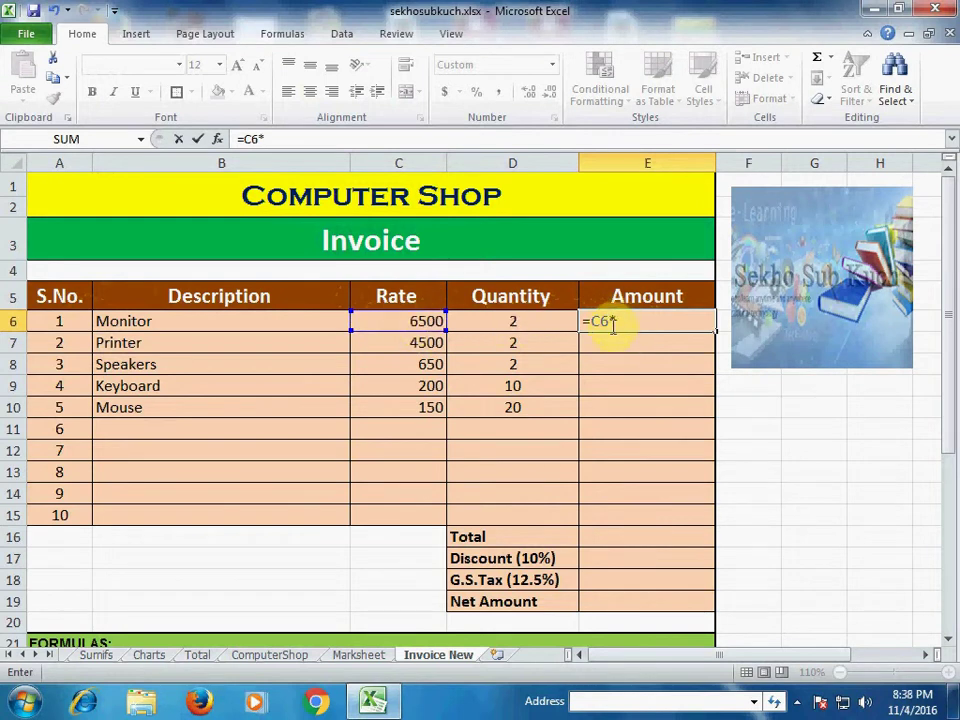
left_click(520, 322)
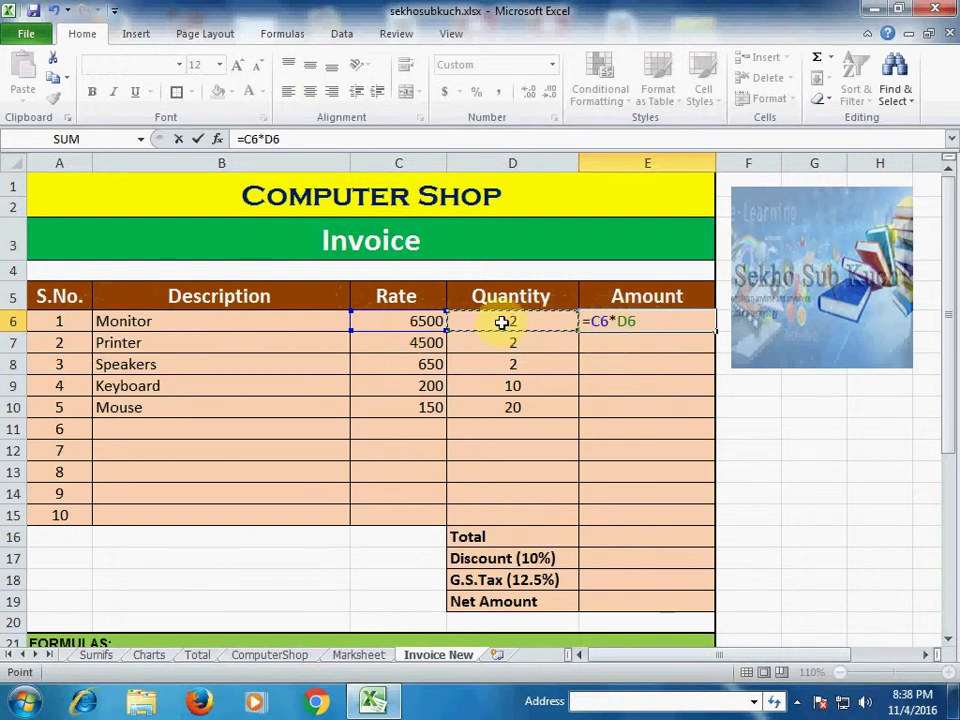
key("Return")
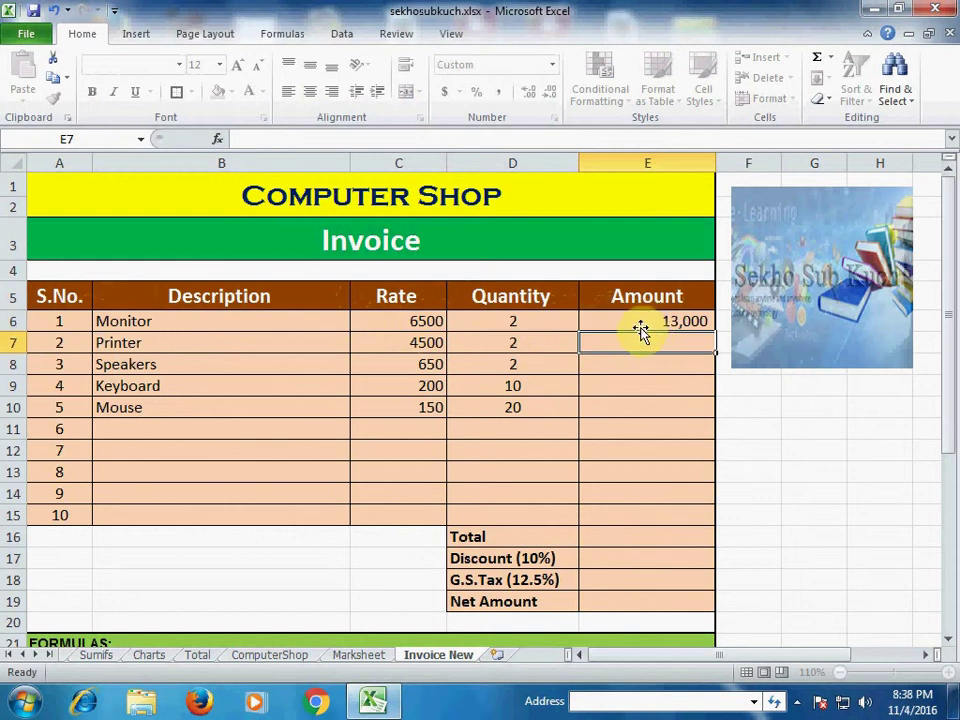
left_click(668, 328)
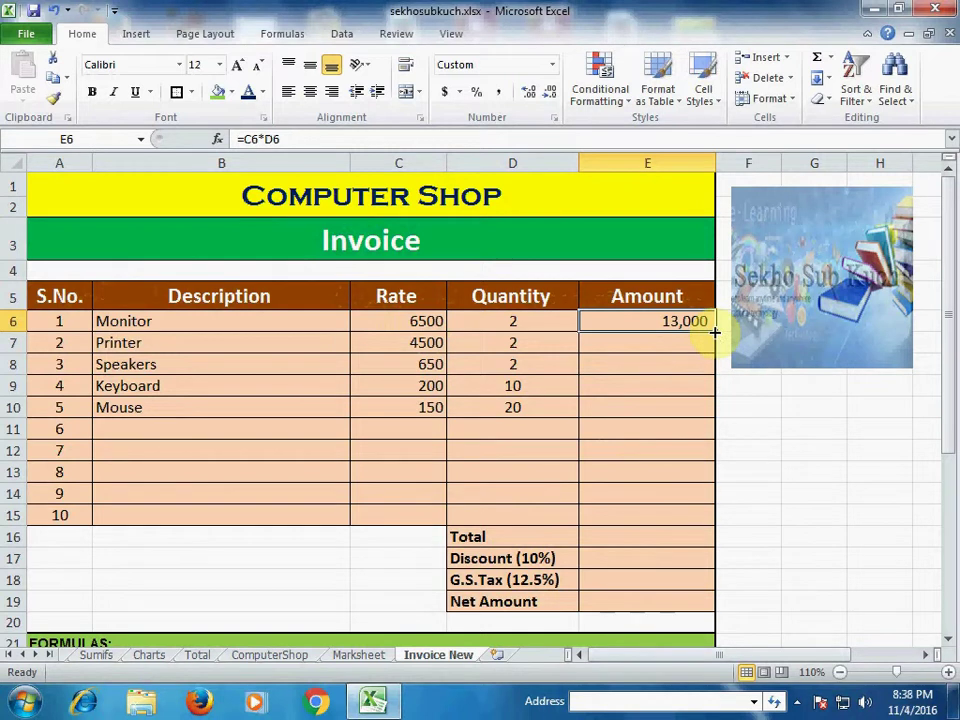
Fill the =C6*D6 formula down to E10 and verify the copies in E6, E7 and E10.
left_click_drag(715, 332, 716, 418)
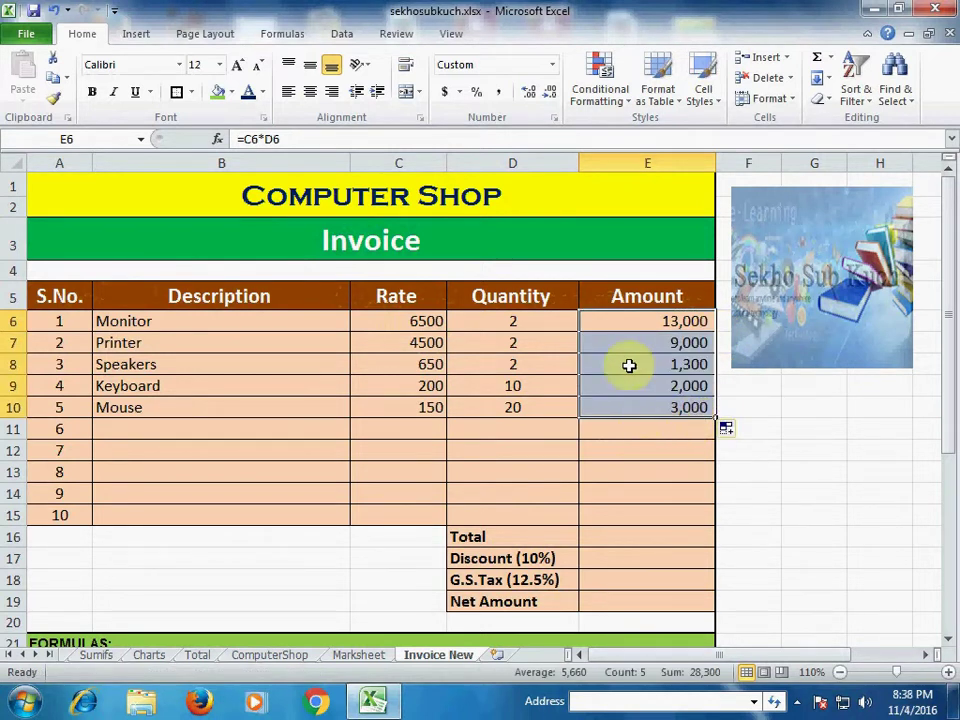
left_click(651, 413)
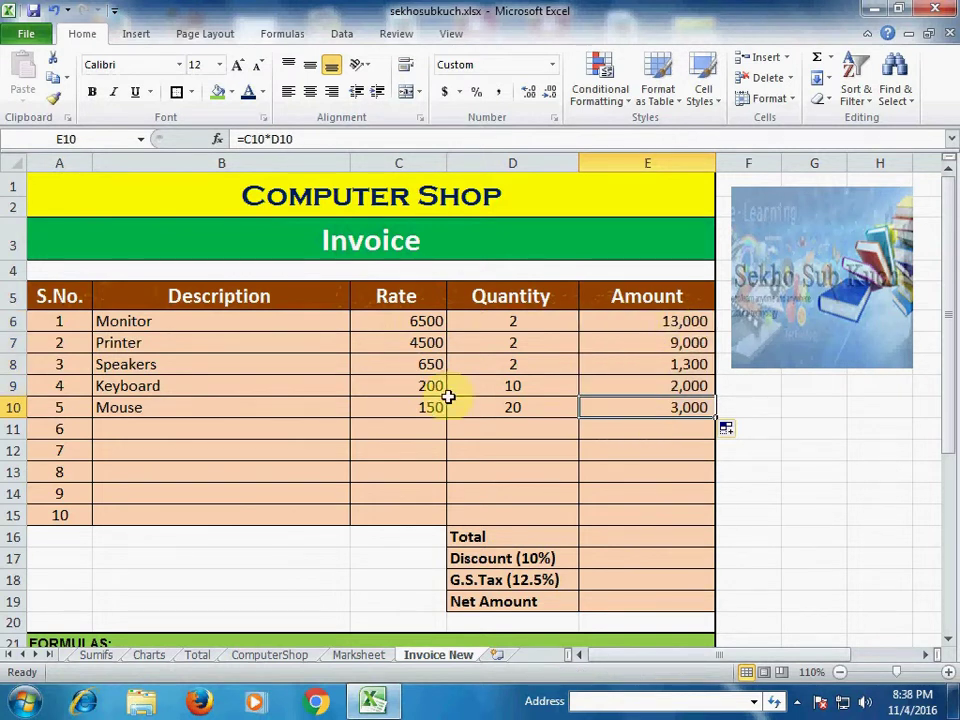
left_click(644, 322)
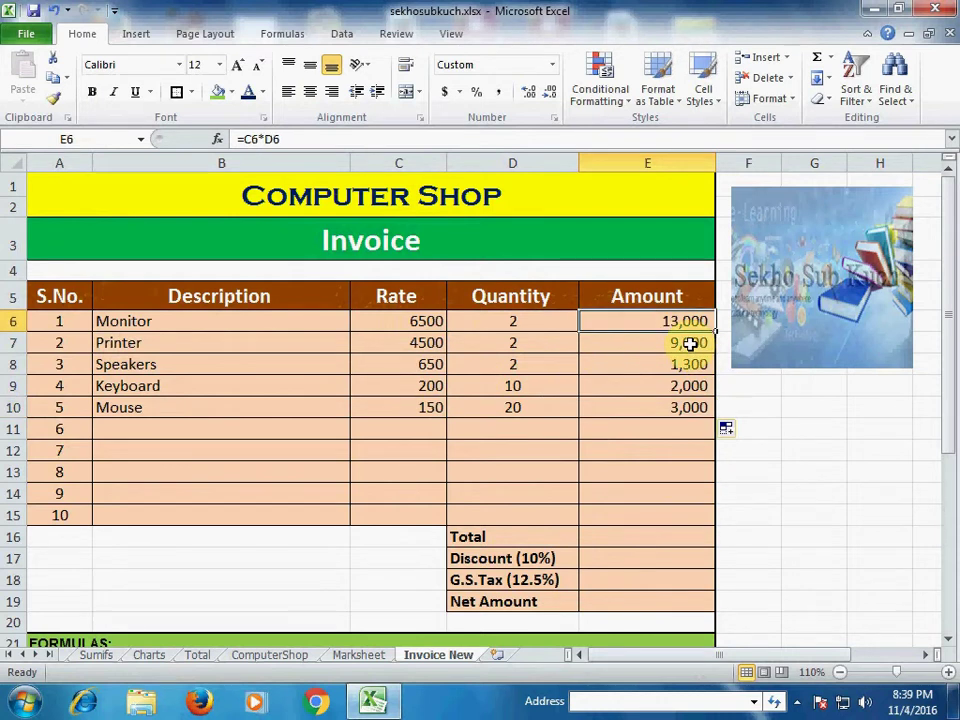
left_click(690, 343)
left_click(683, 410)
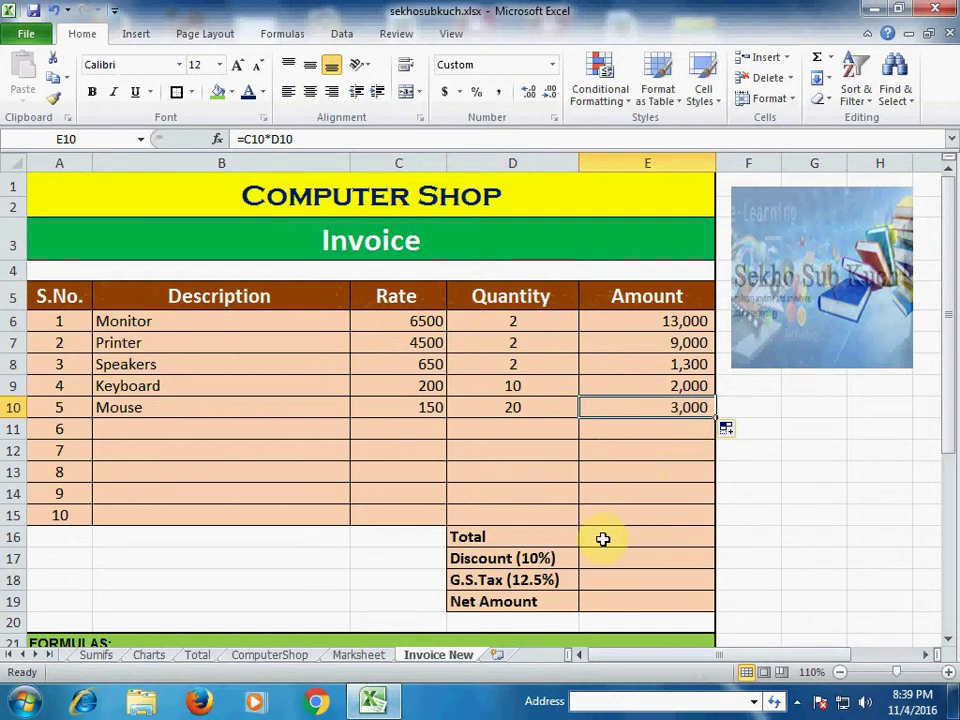
Insert =SUM(E6:E15) in E16 with AutoSum, giving a Total of 28,300.00.
left_click(528, 541)
left_click(622, 543)
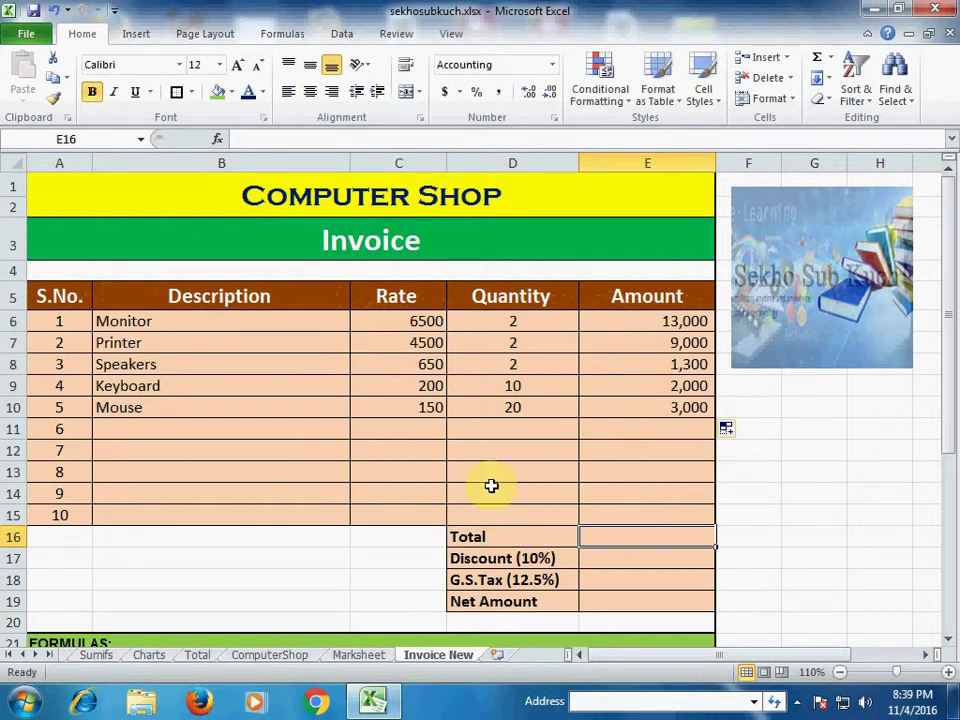
left_click(818, 60)
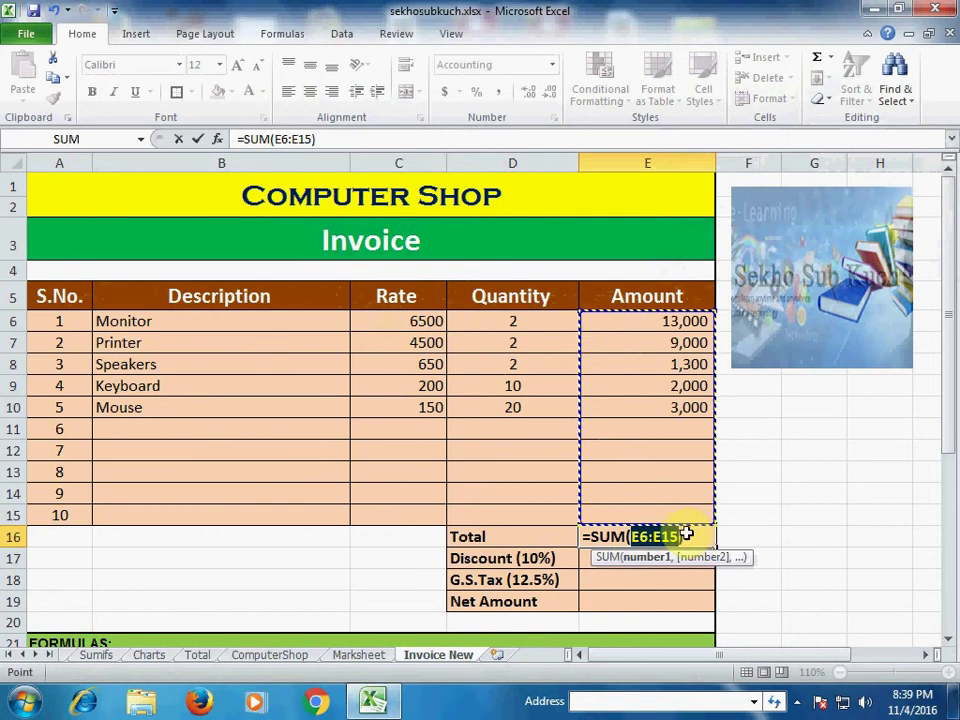
key("Return")
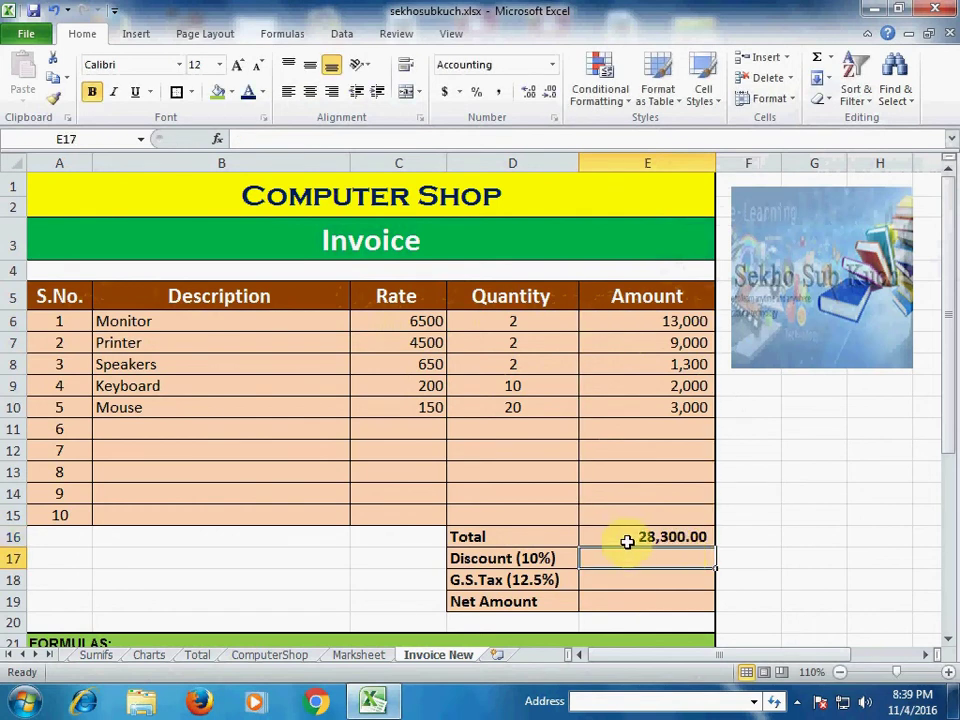
left_click(628, 541)
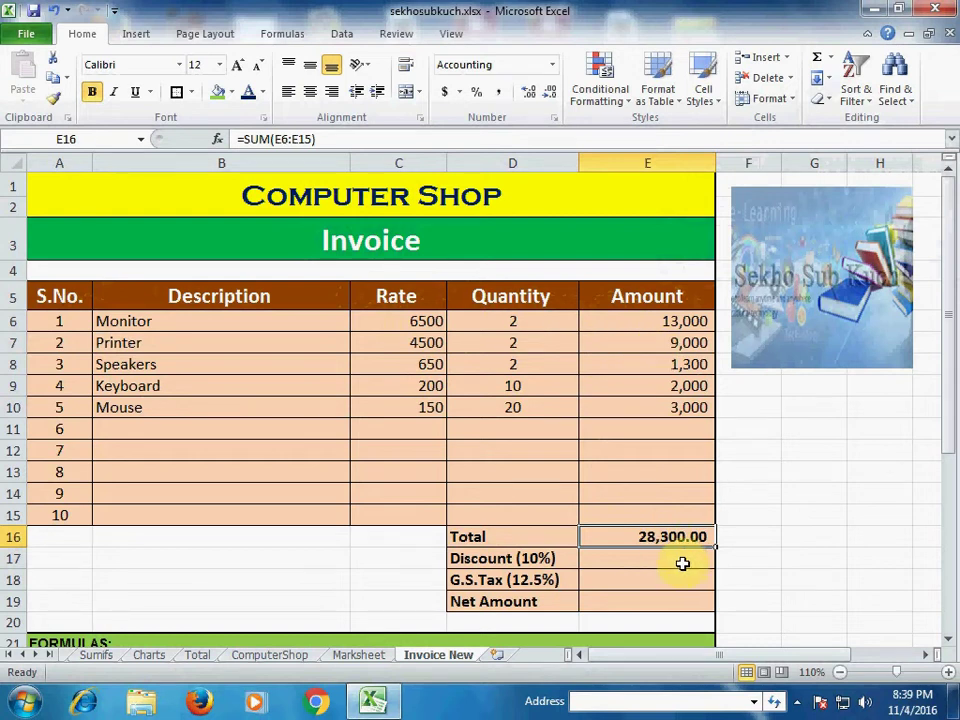
Enter =E16*10% in E17 for a 2,830.00 discount and verify it against the Total.
left_click(658, 564)
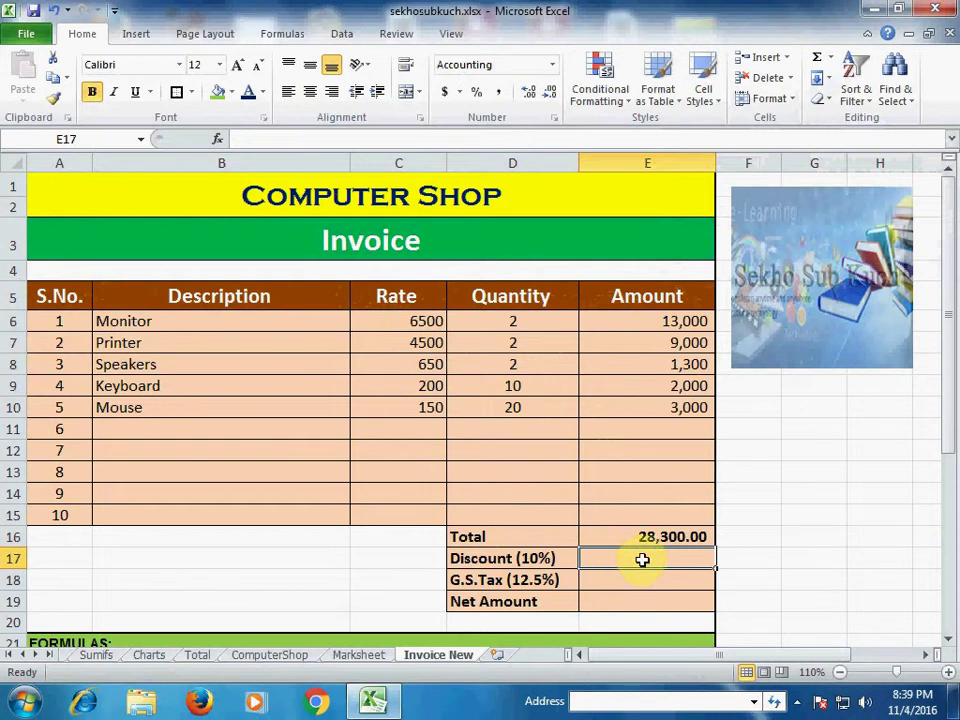
type("=")
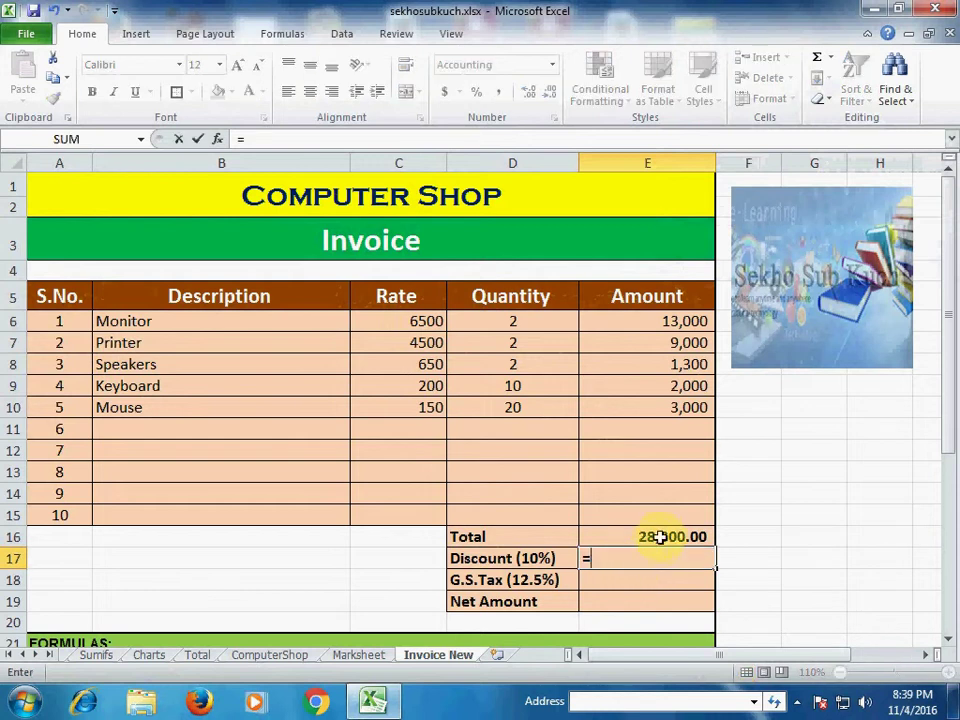
left_click(662, 538)
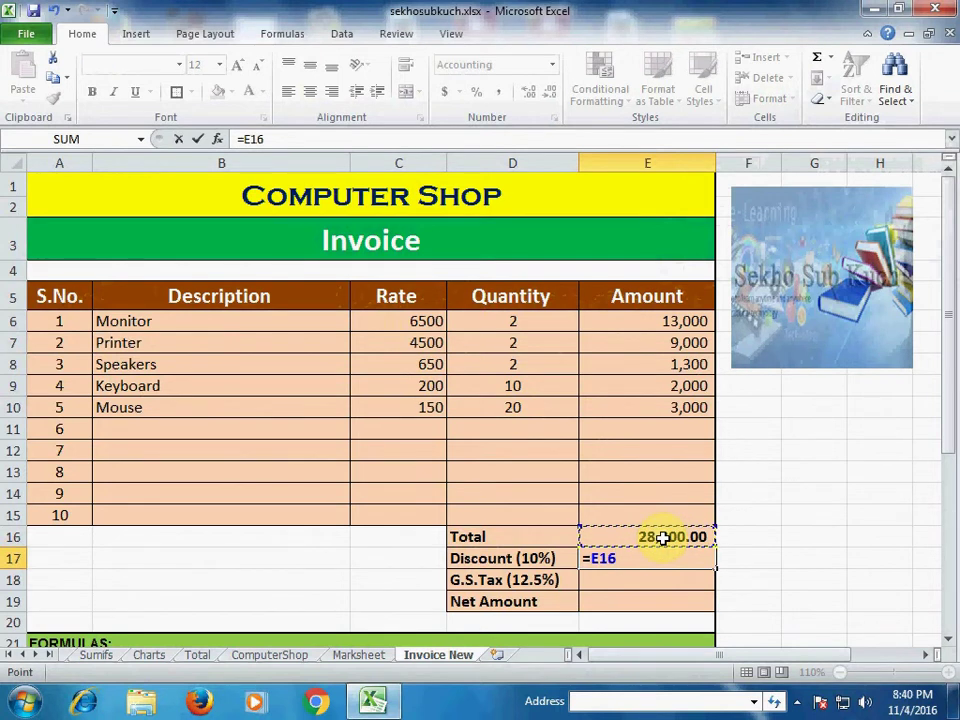
type("*")
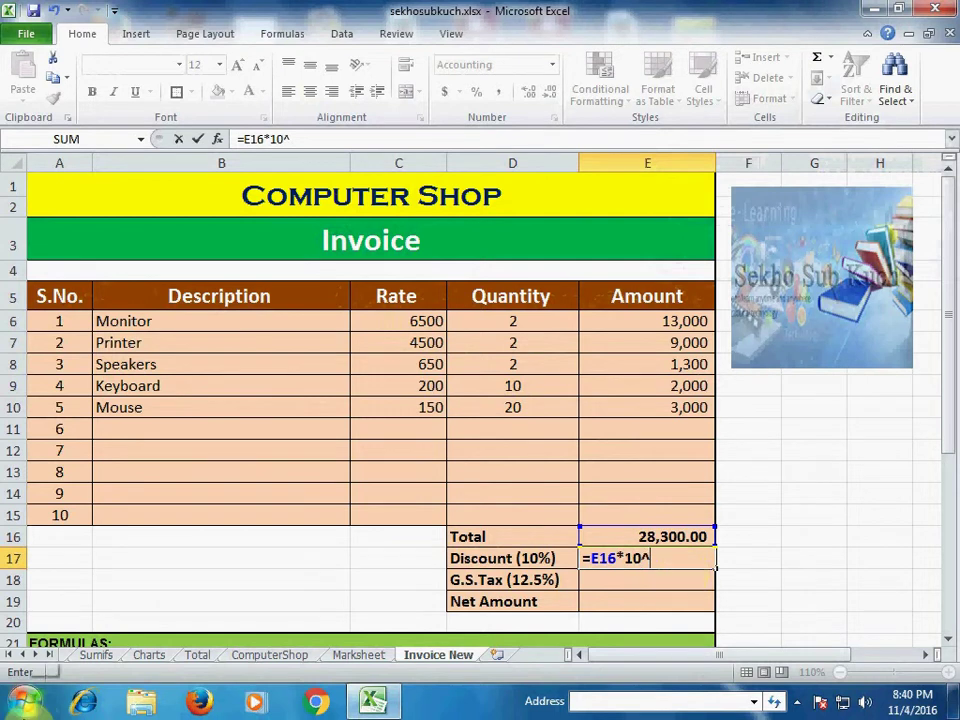
key("BackSpace")
type("%")
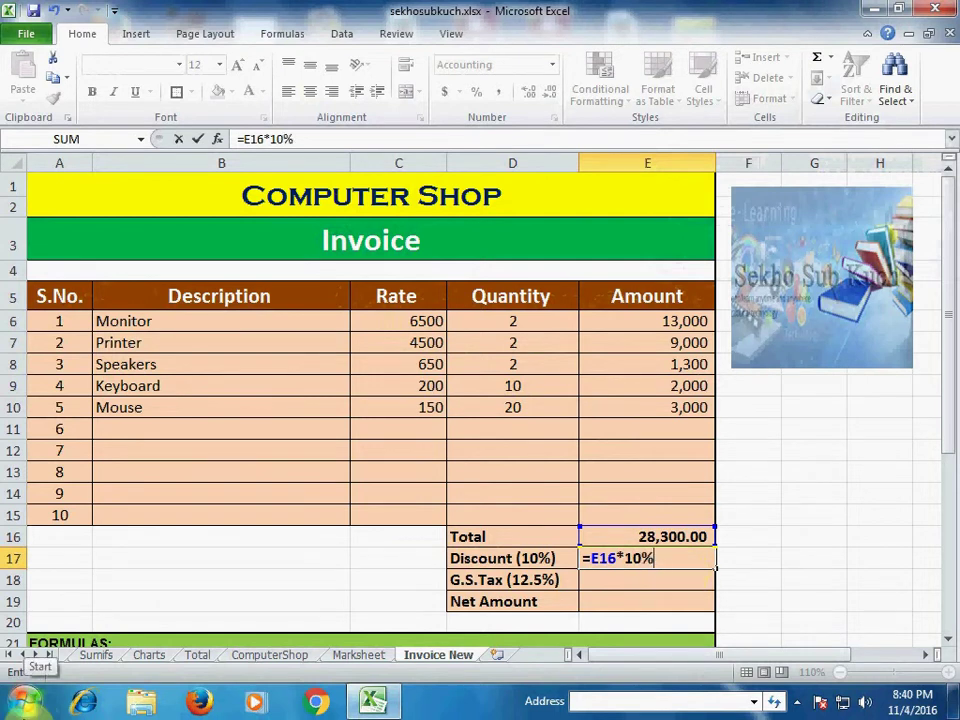
key("Return")
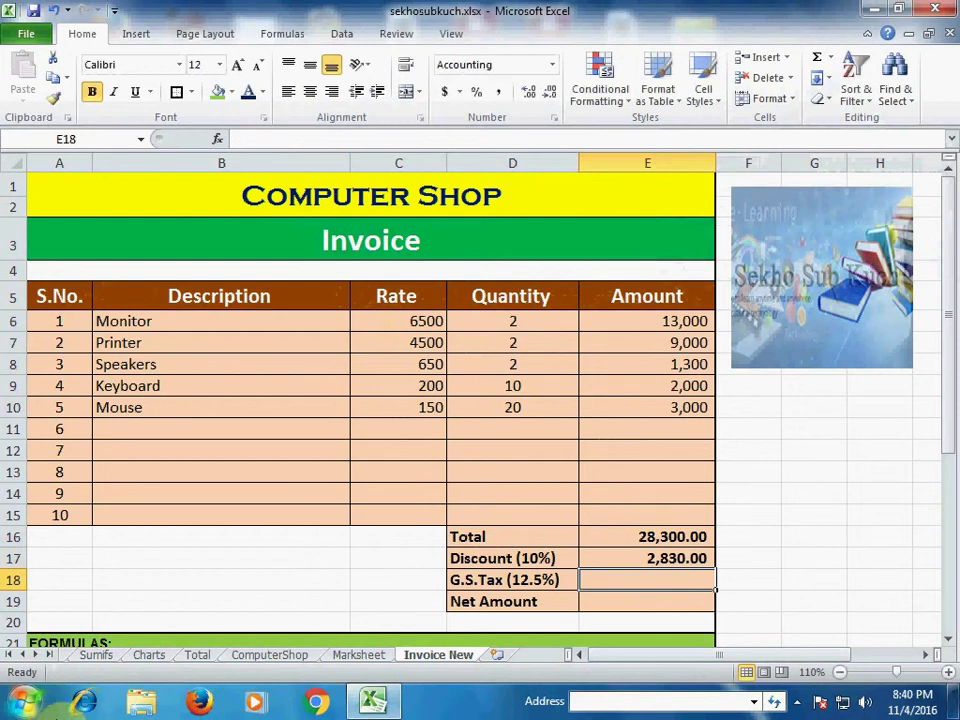
left_click(672, 560)
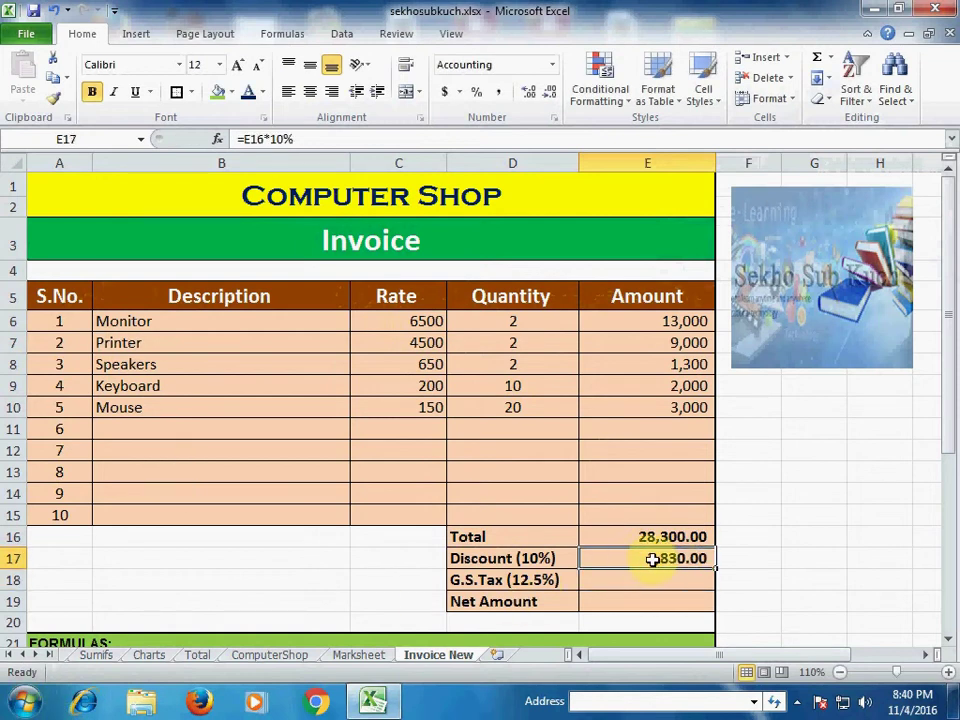
left_click(652, 540)
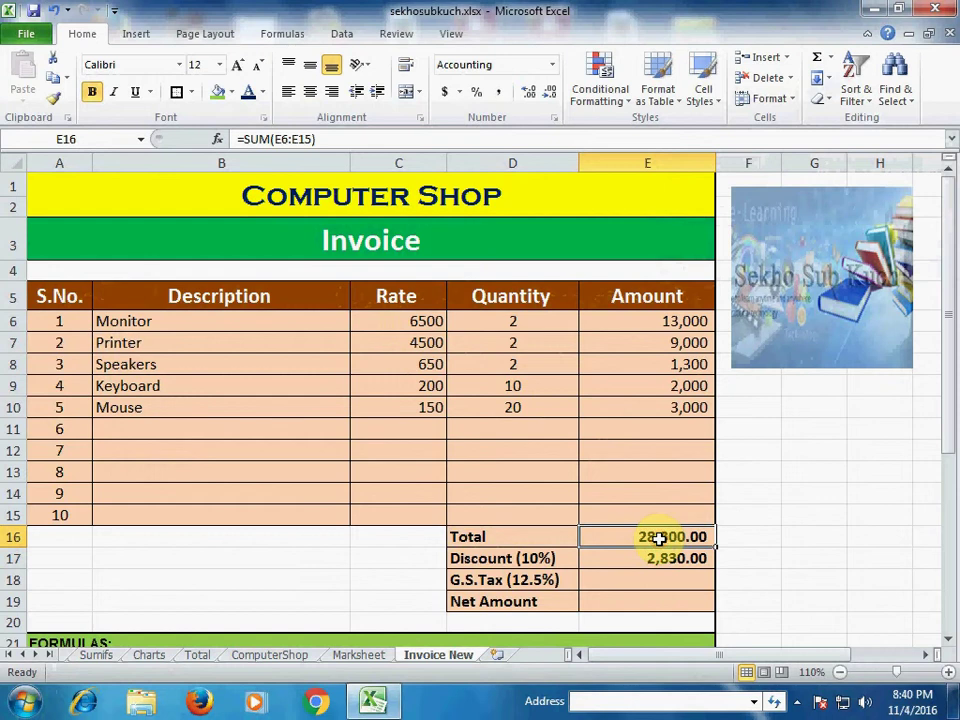
left_click(662, 558)
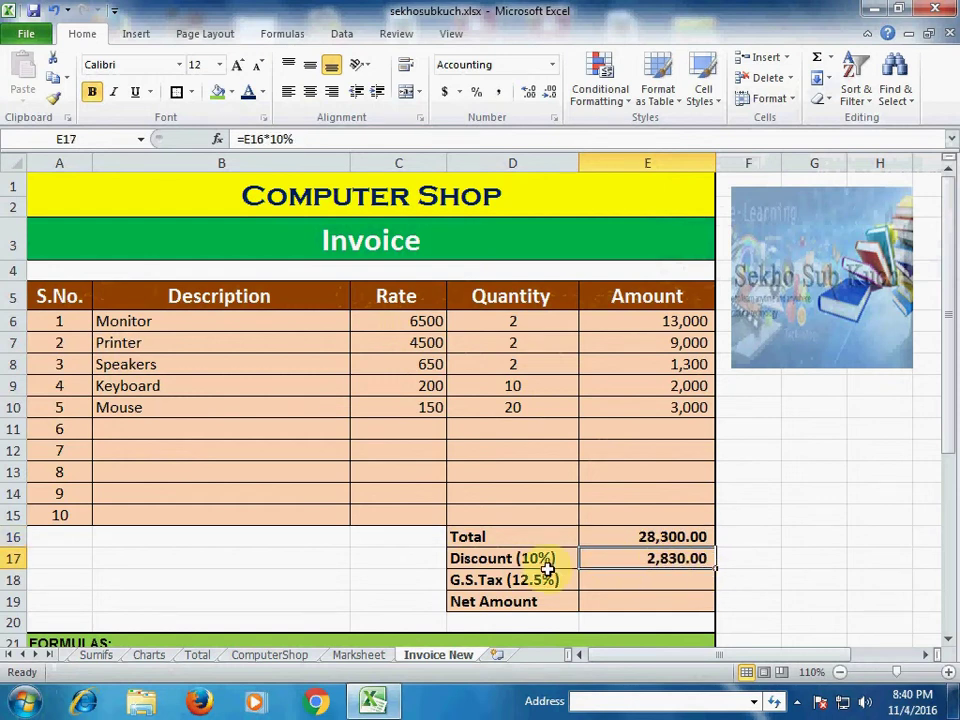
left_click(480, 580)
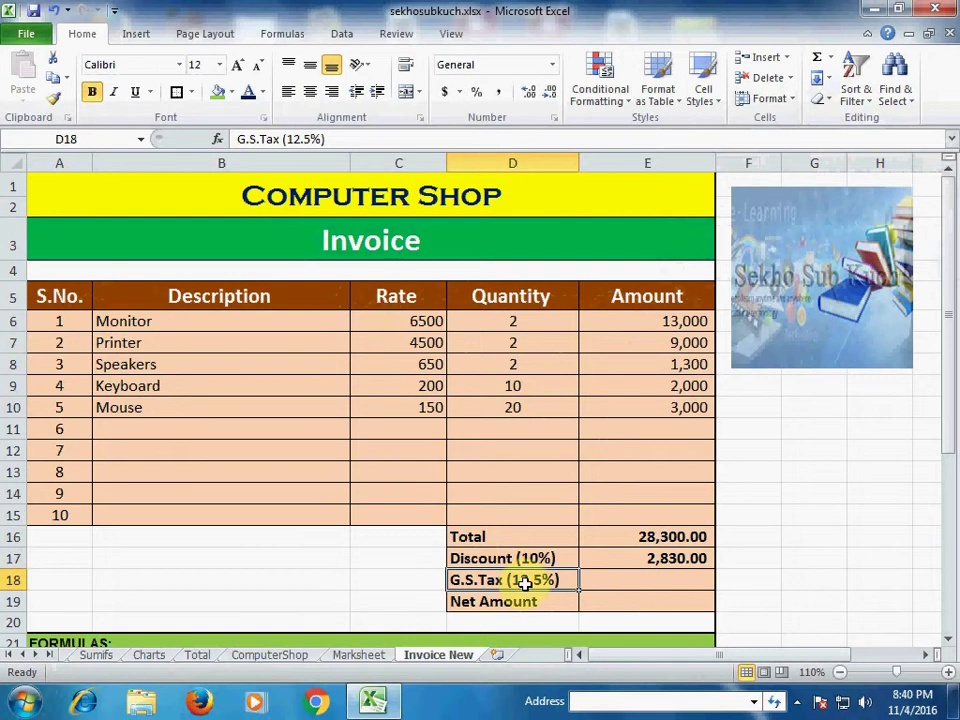
Enter =E16*12.5% in E18 so the G.S.Tax shows 3,537.50.
left_click(645, 581)
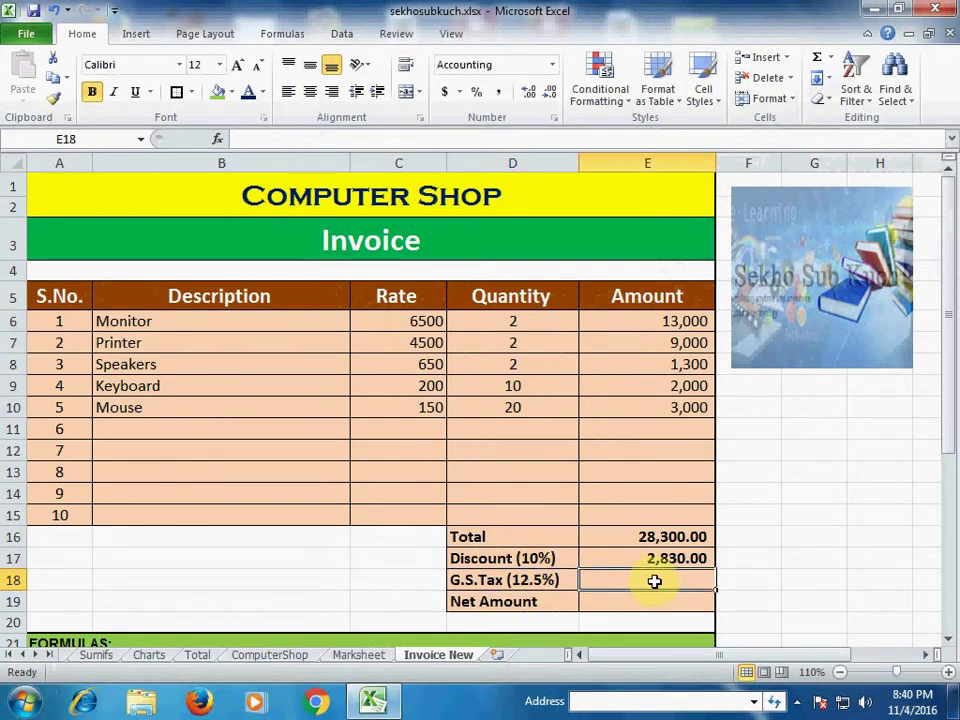
type("=")
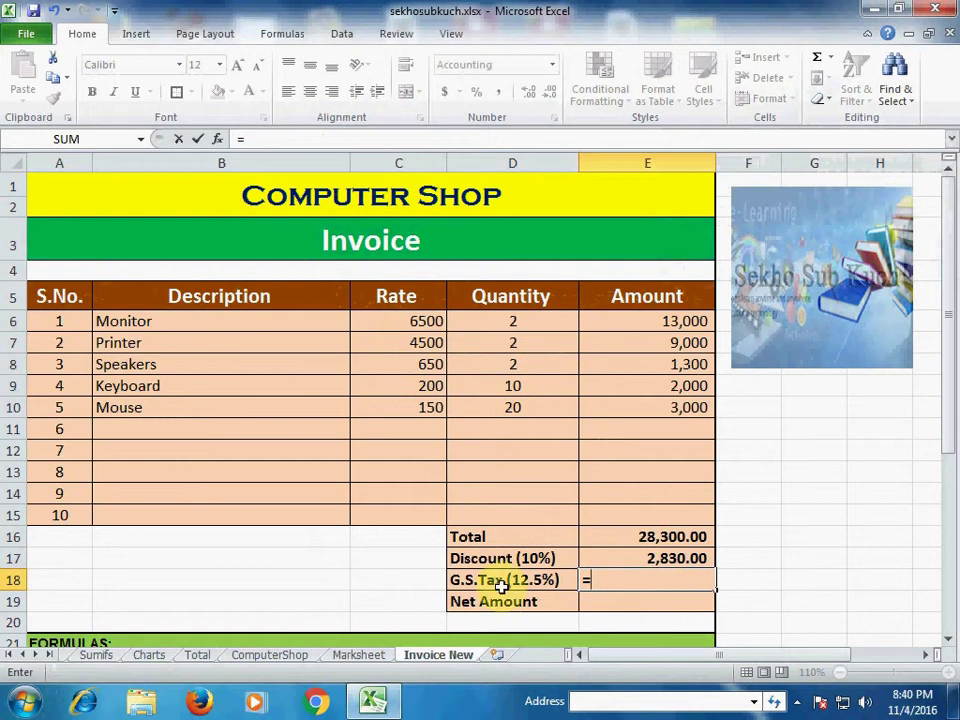
left_click(660, 538)
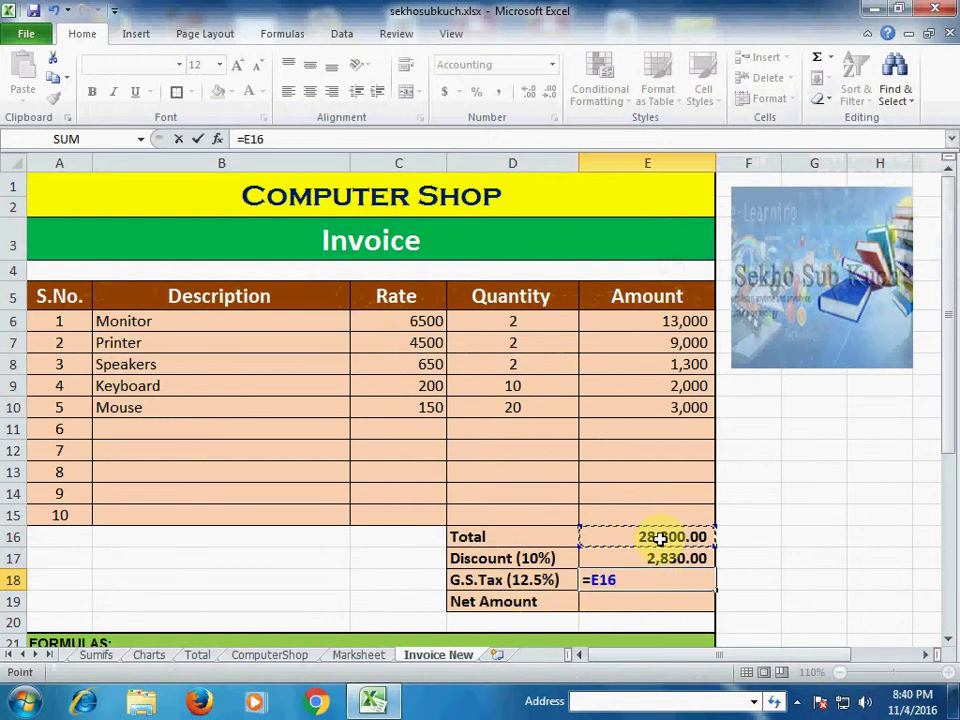
type("*12.")
type("5")
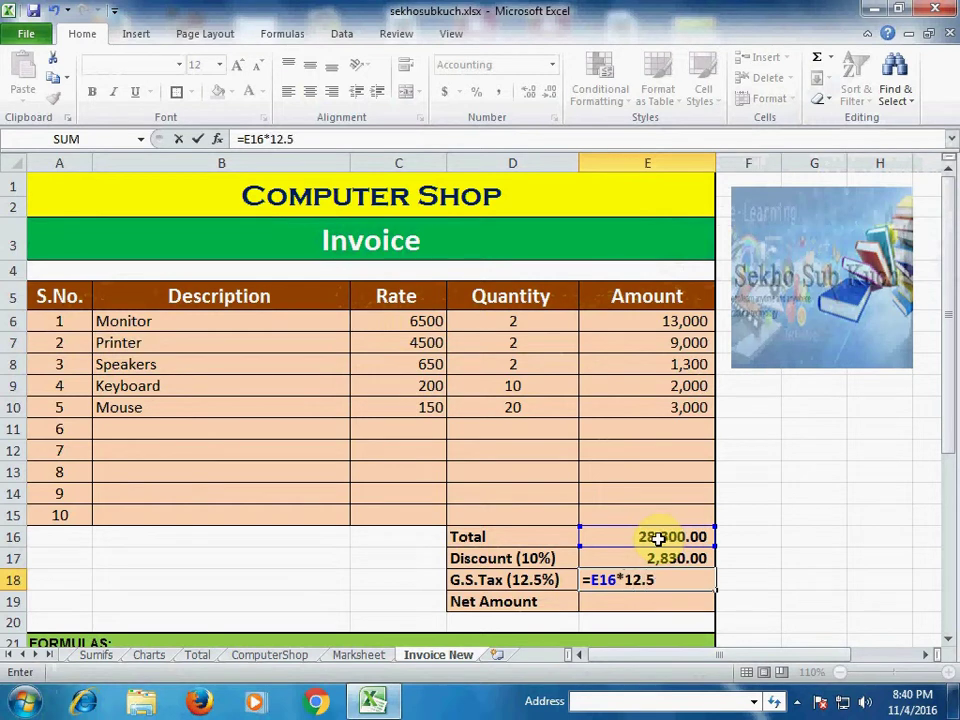
type("%")
key("Return")
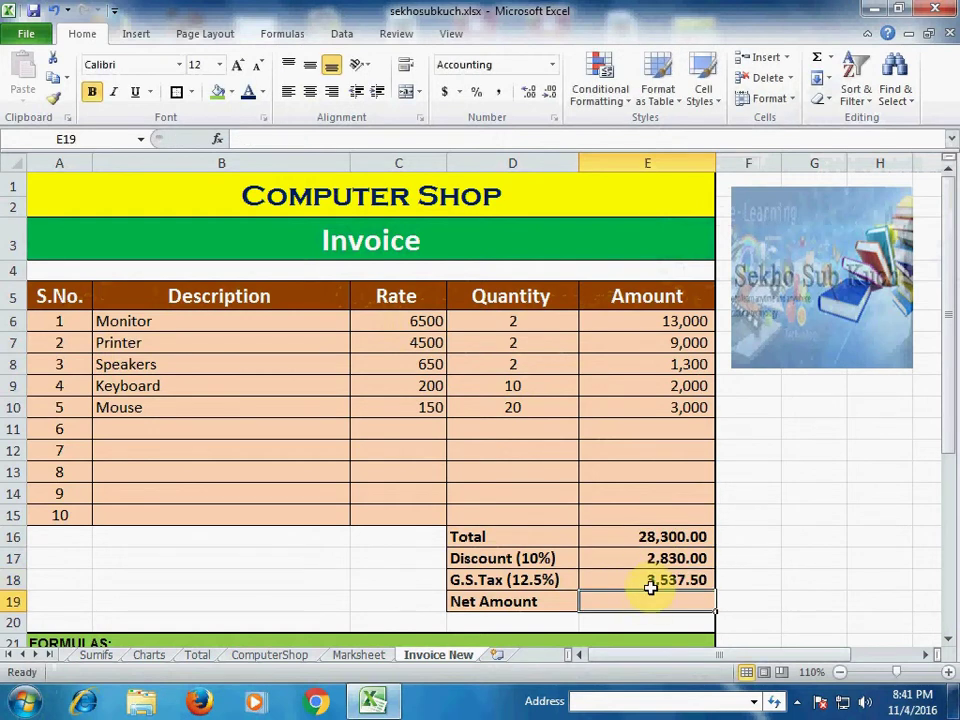
left_click(654, 581)
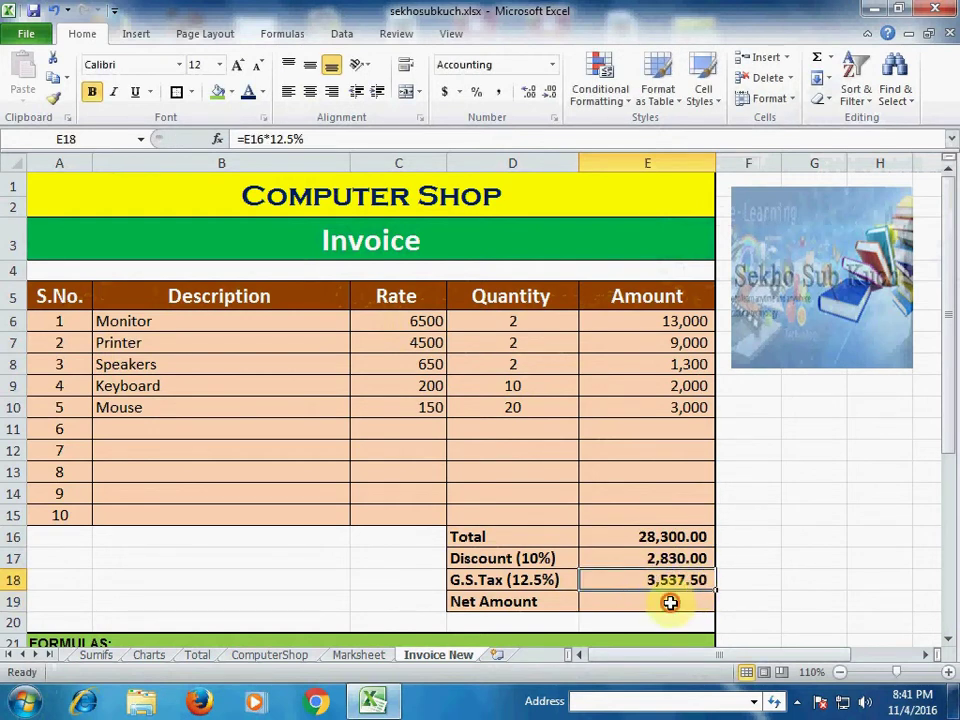
left_click(670, 602)
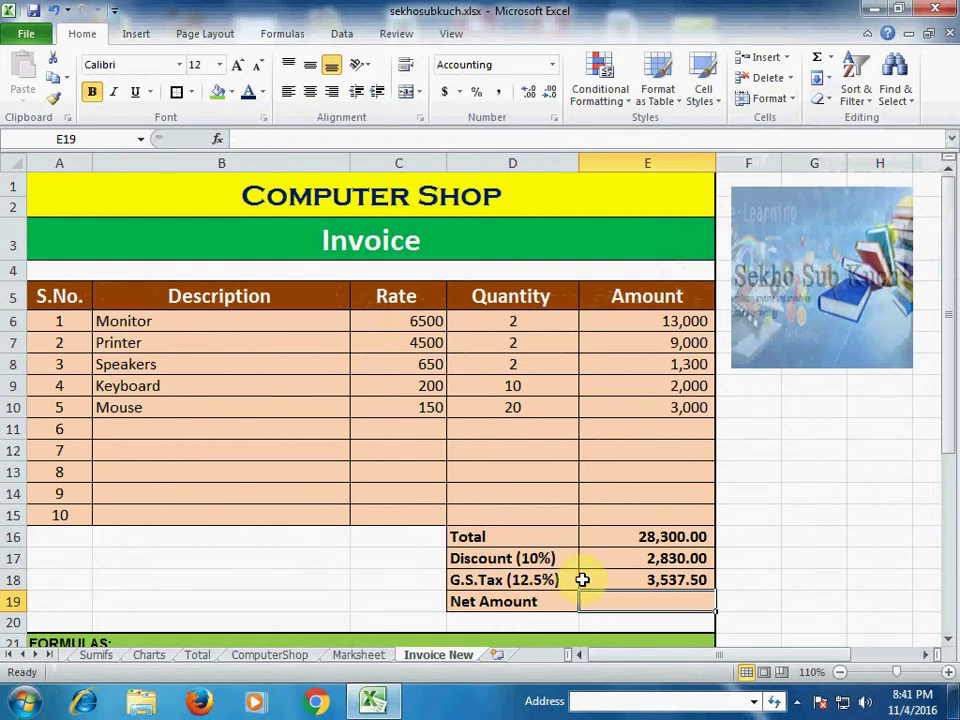
left_click(678, 537)
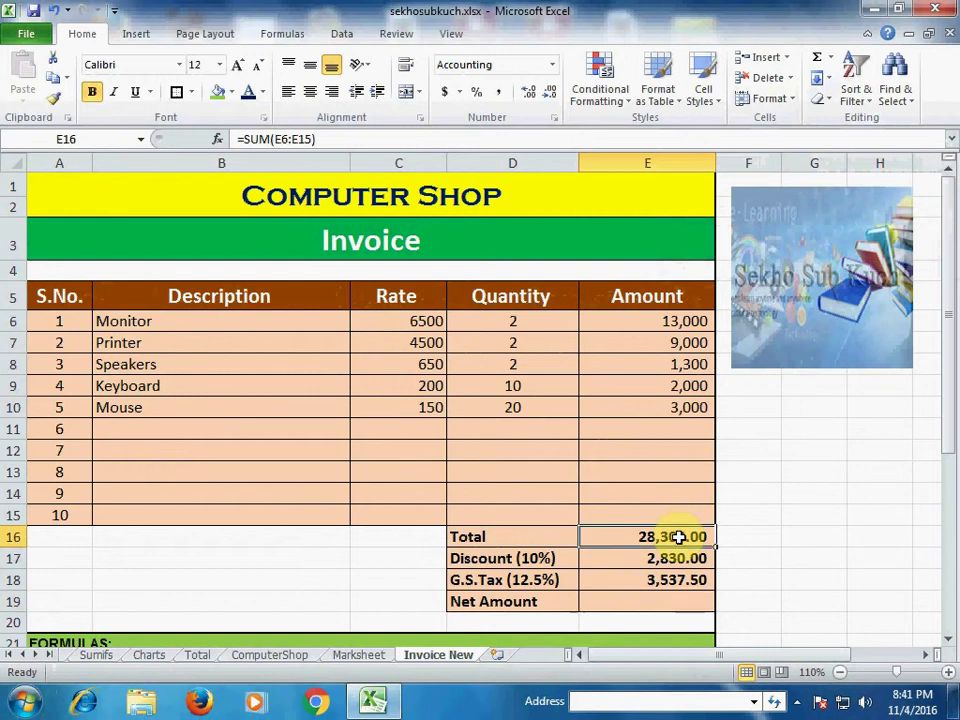
left_click(666, 560)
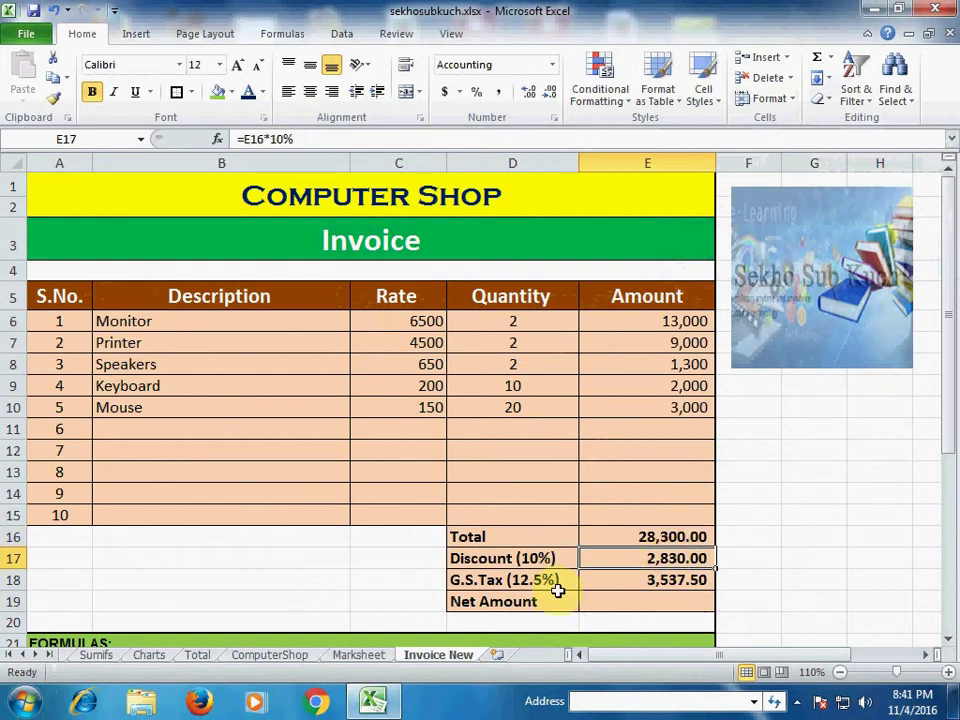
left_click(671, 580)
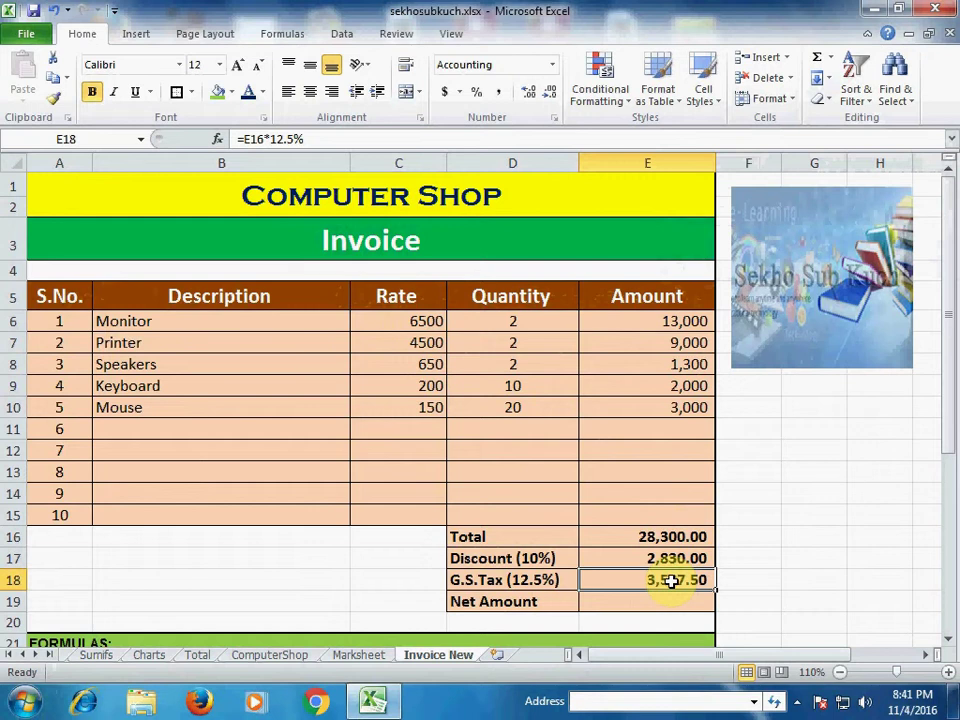
left_click(646, 601)
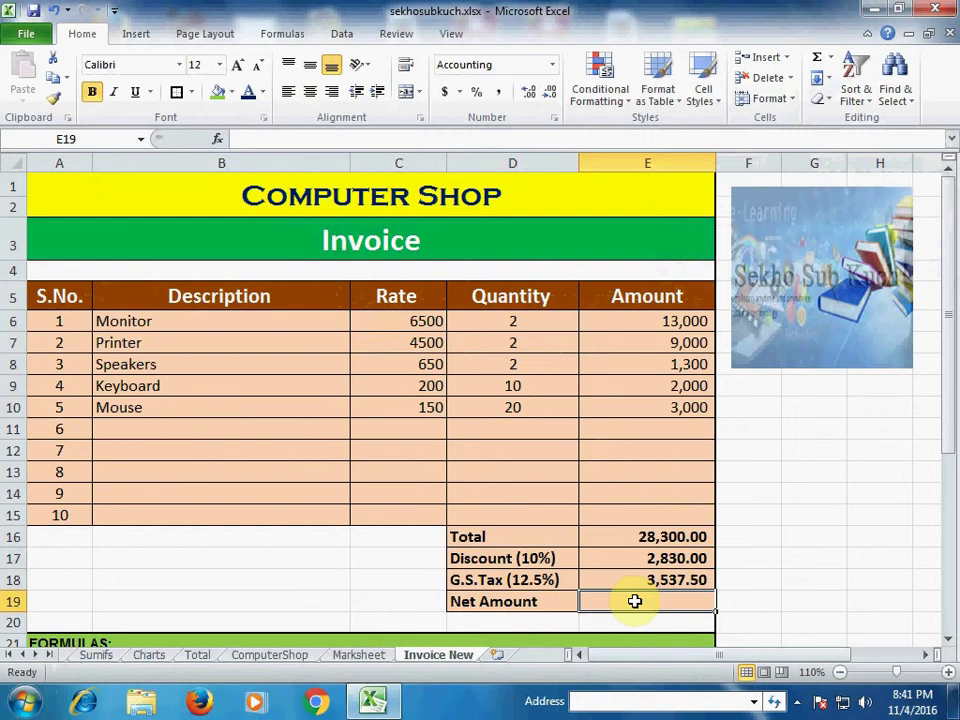
Enter =E16-E17+E18 in E19, giving a Net Amount of 29,007.50.
type("=")
left_click(676, 537)
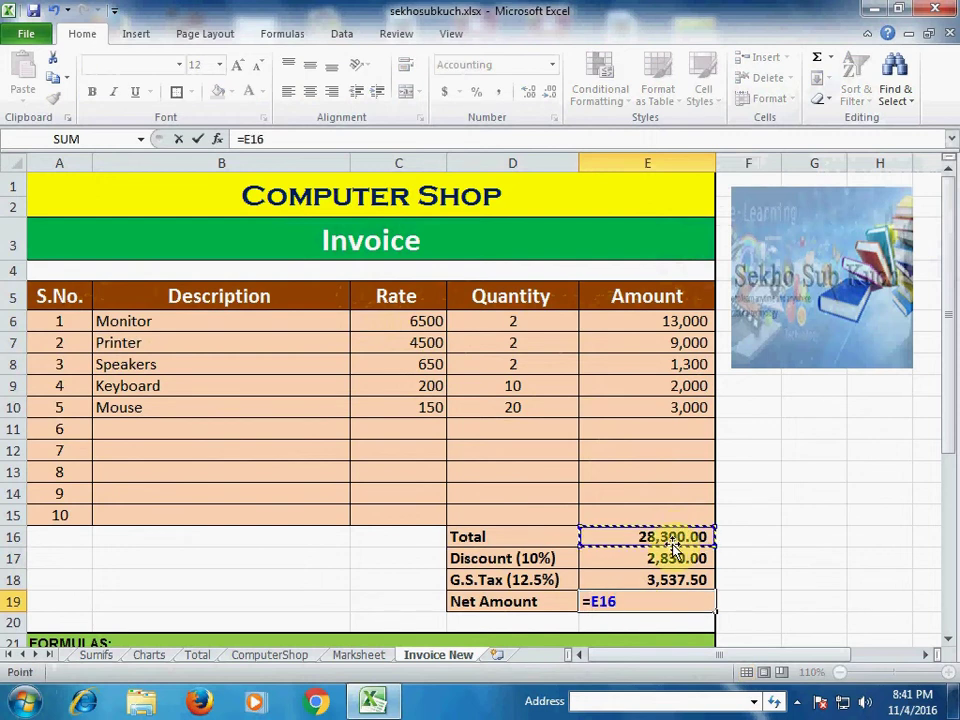
type("-")
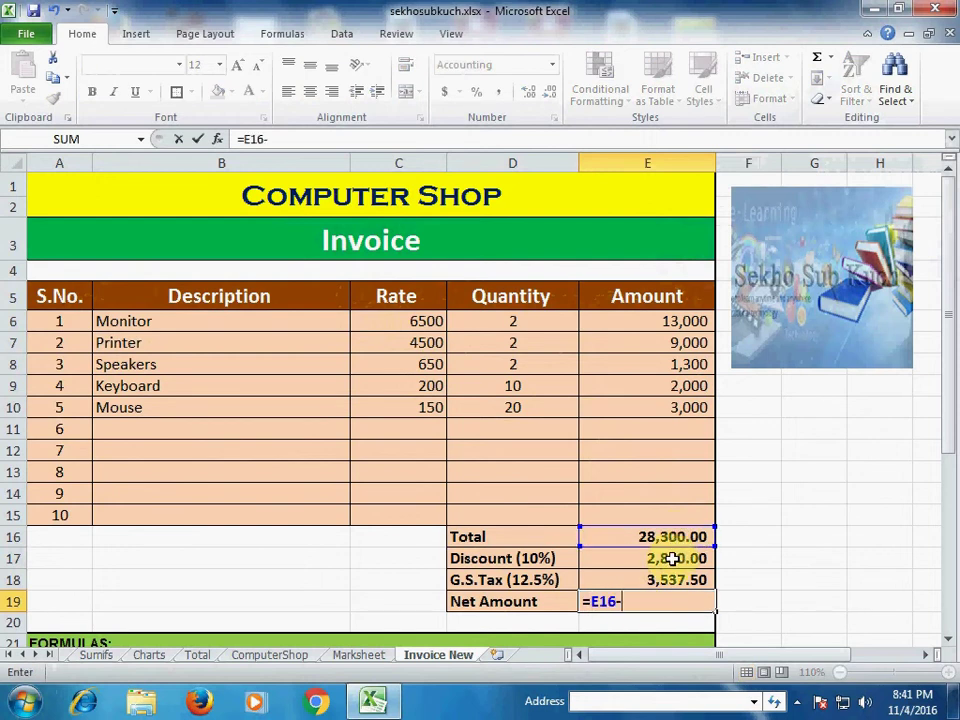
left_click(672, 559)
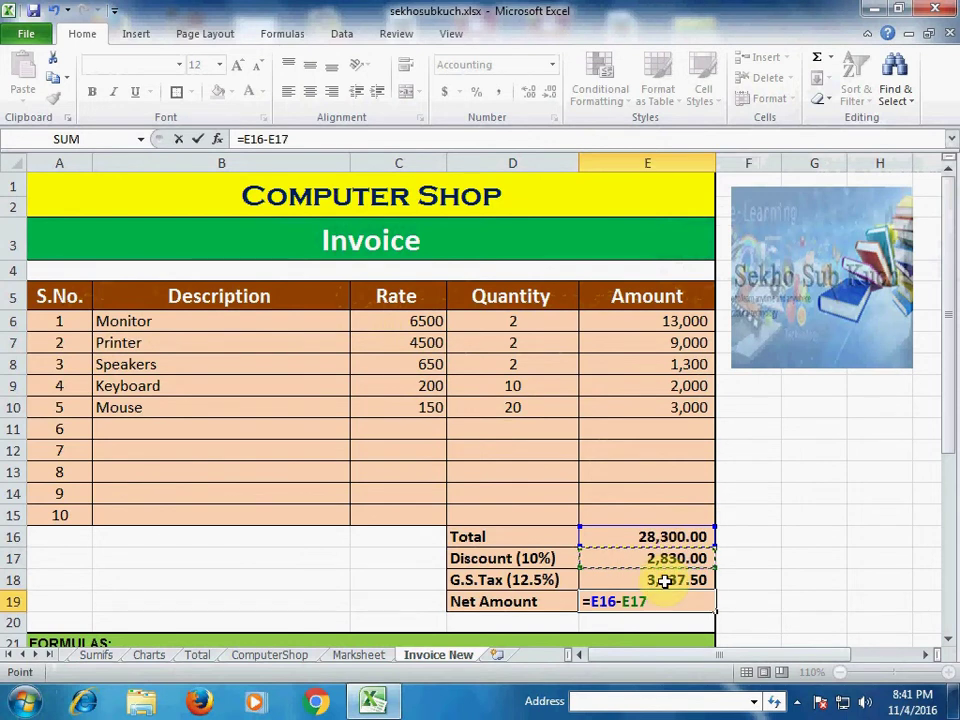
type("+")
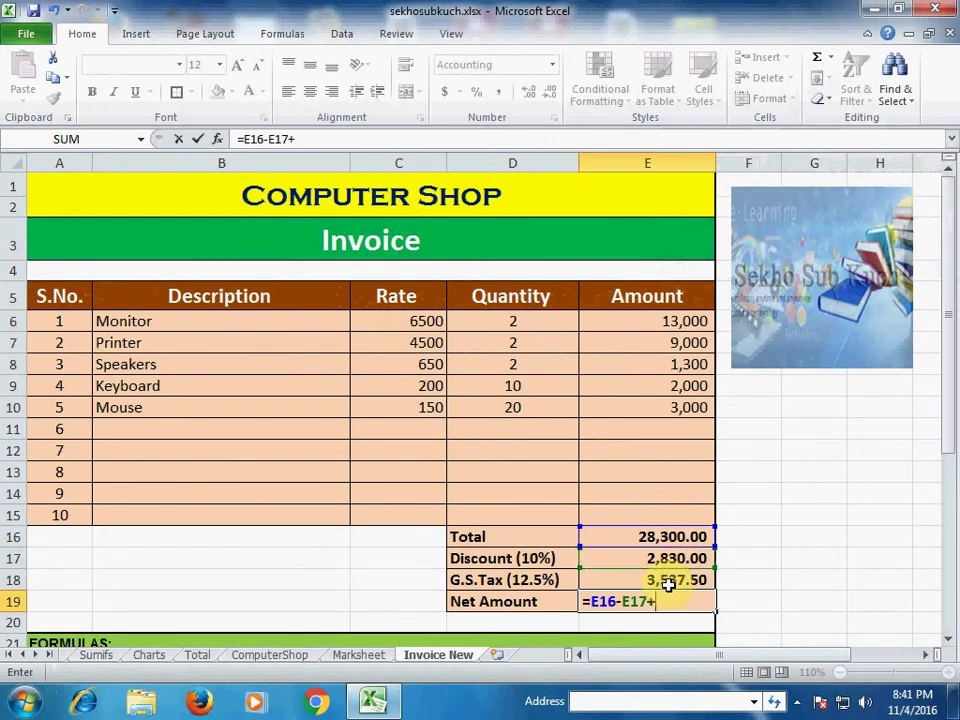
left_click(667, 581)
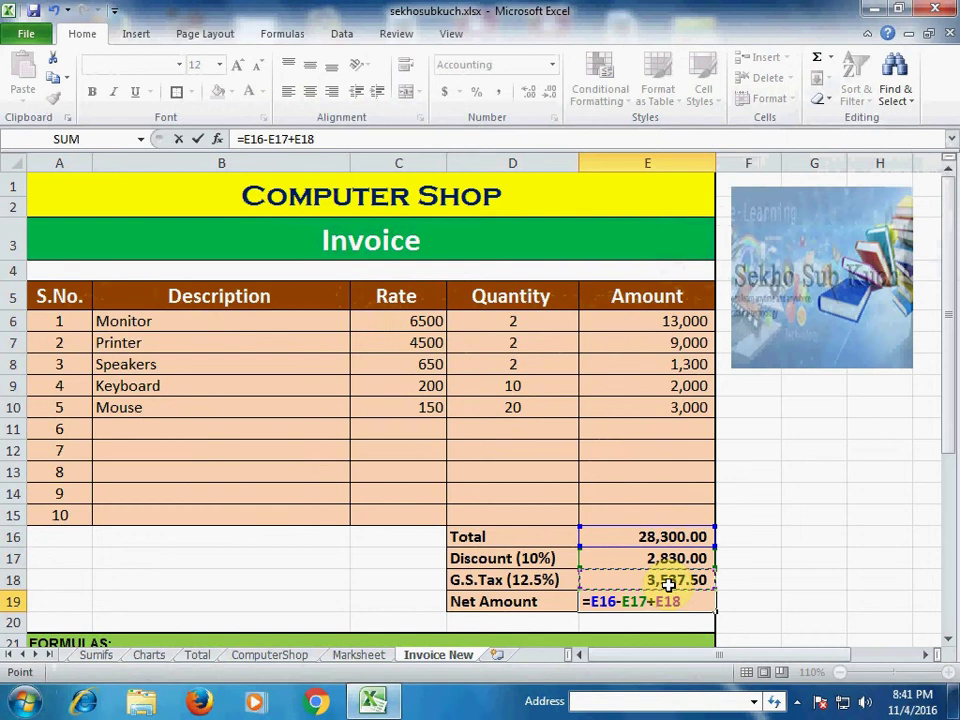
key("Return")
left_click(687, 603)
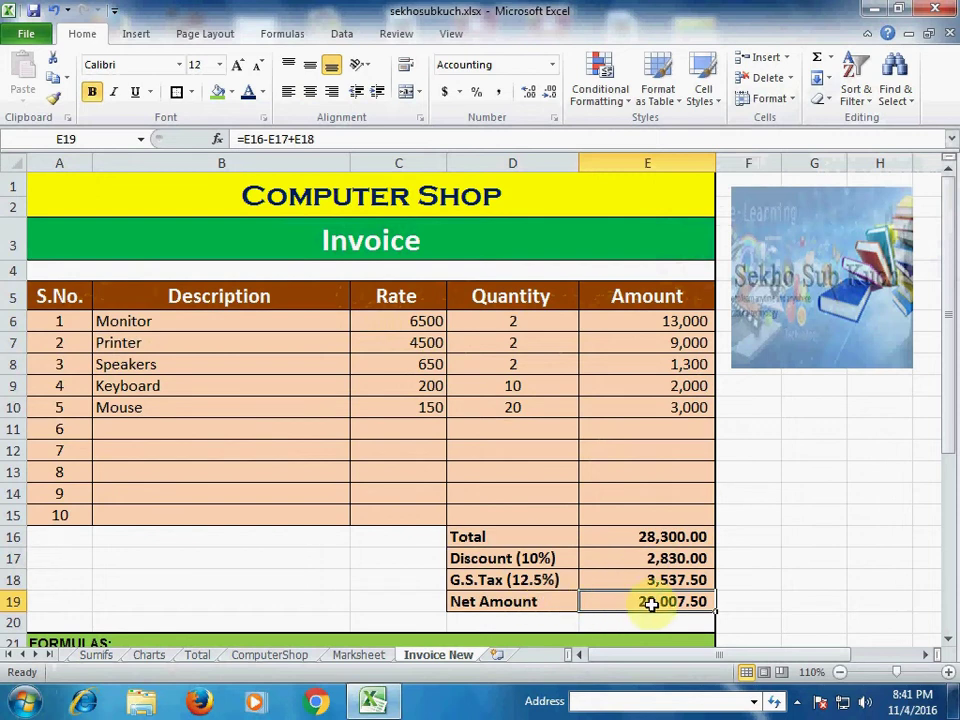
left_click(497, 466)
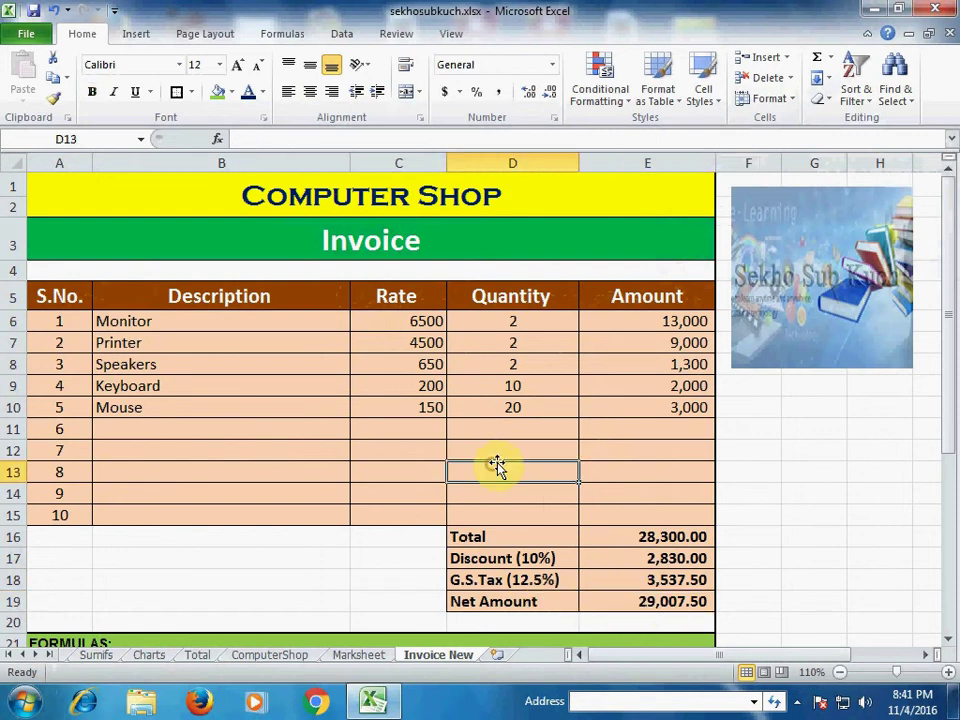
left_click(536, 452)
left_click(629, 451)
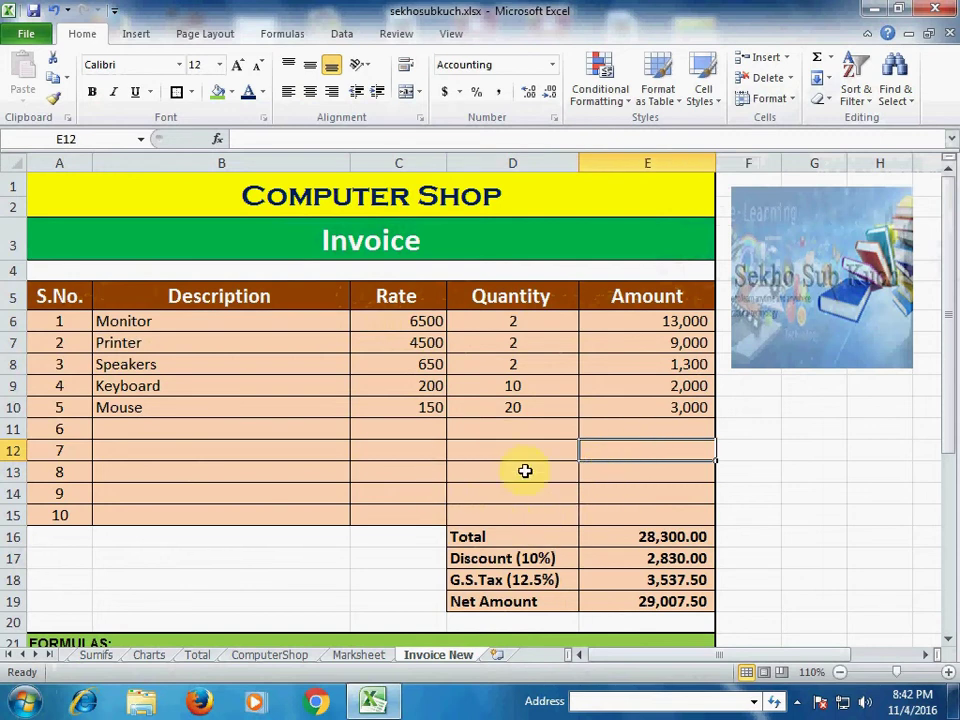
left_click(634, 494)
left_click(514, 540)
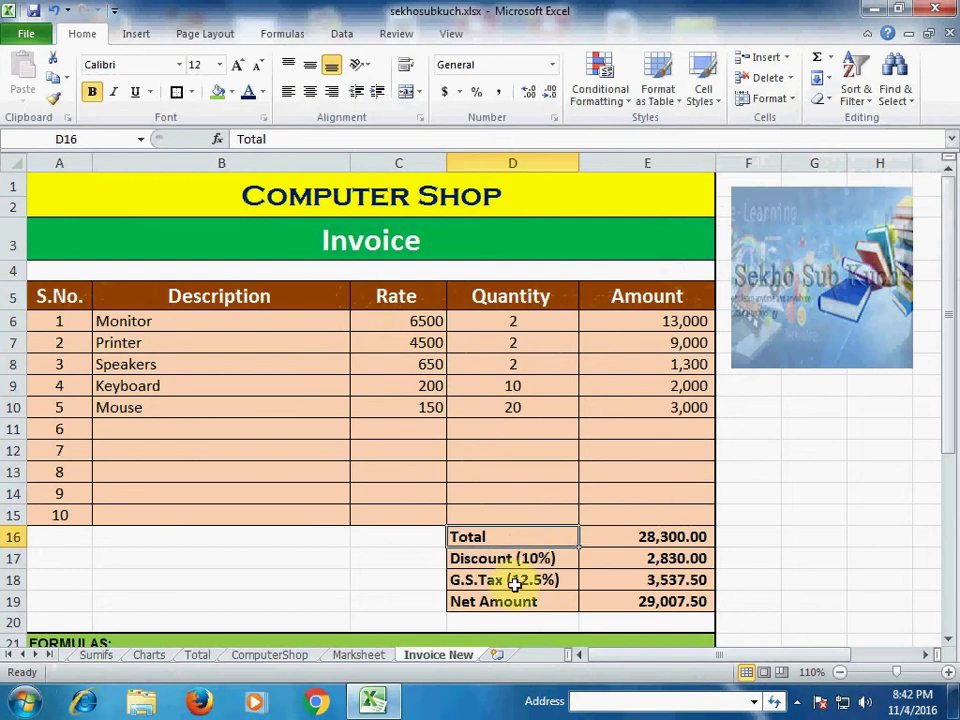
left_click(650, 603)
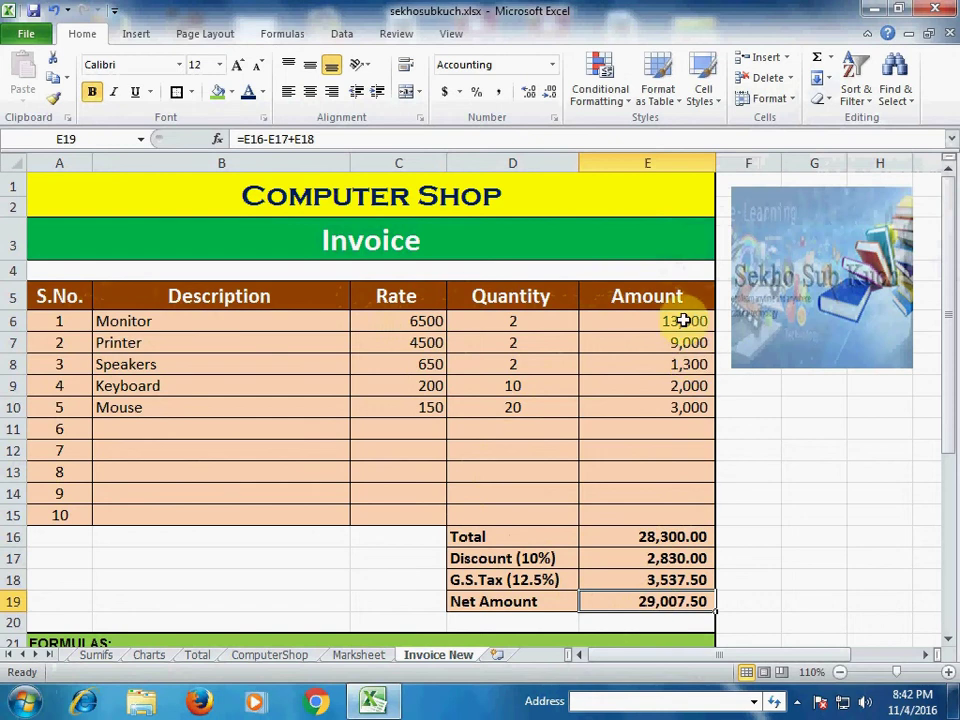
Format E6:E10 with two decimal places, showing 13,000.00 through 3,000.00.
left_click_drag(683, 320, 688, 404)
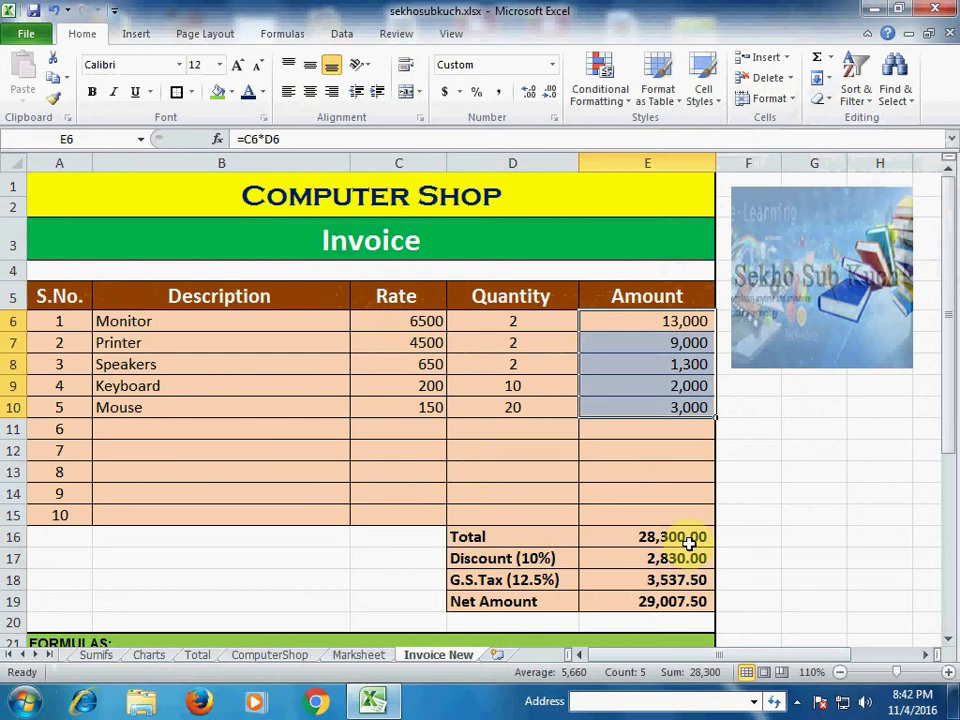
left_click(529, 93)
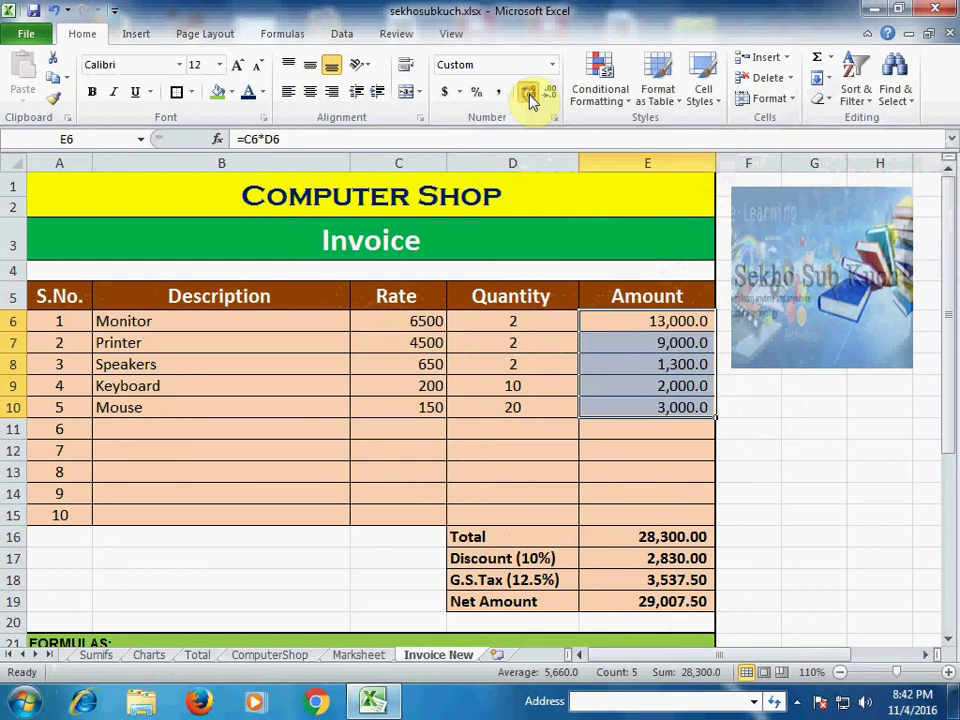
left_click(529, 93)
left_click(684, 450)
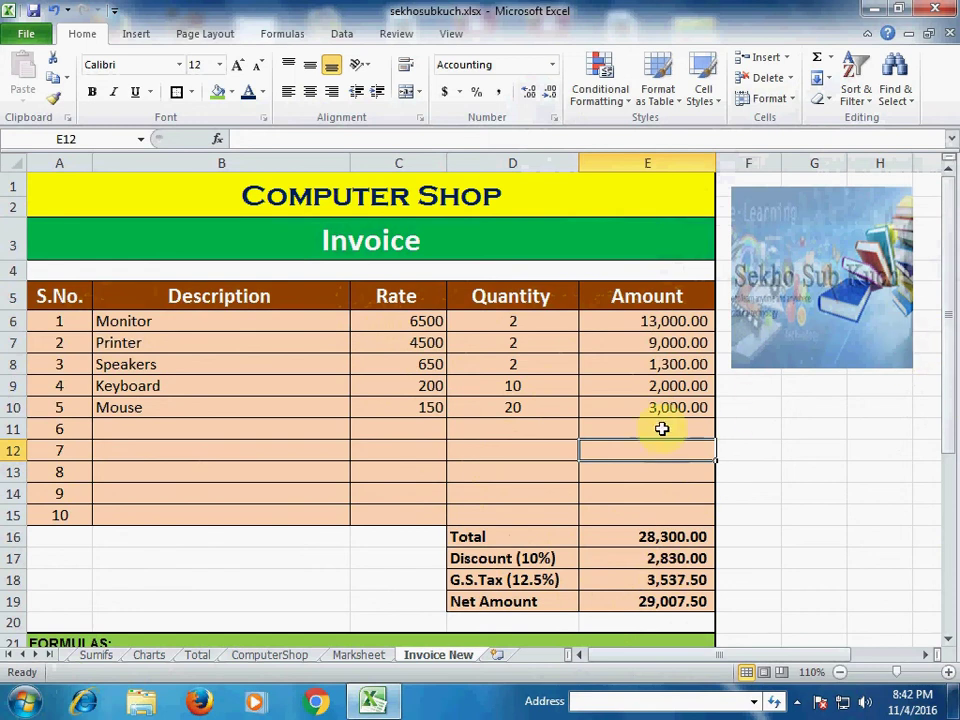
left_click_drag(945, 390, 925, 580)
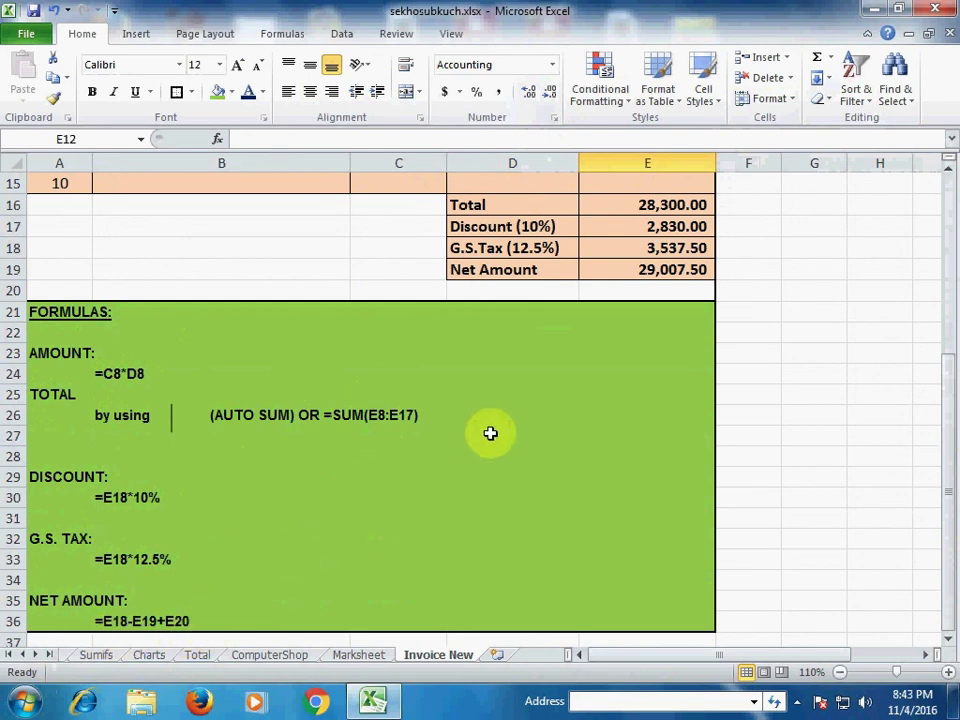
left_click_drag(950, 413, 955, 159)
left_click(790, 427)
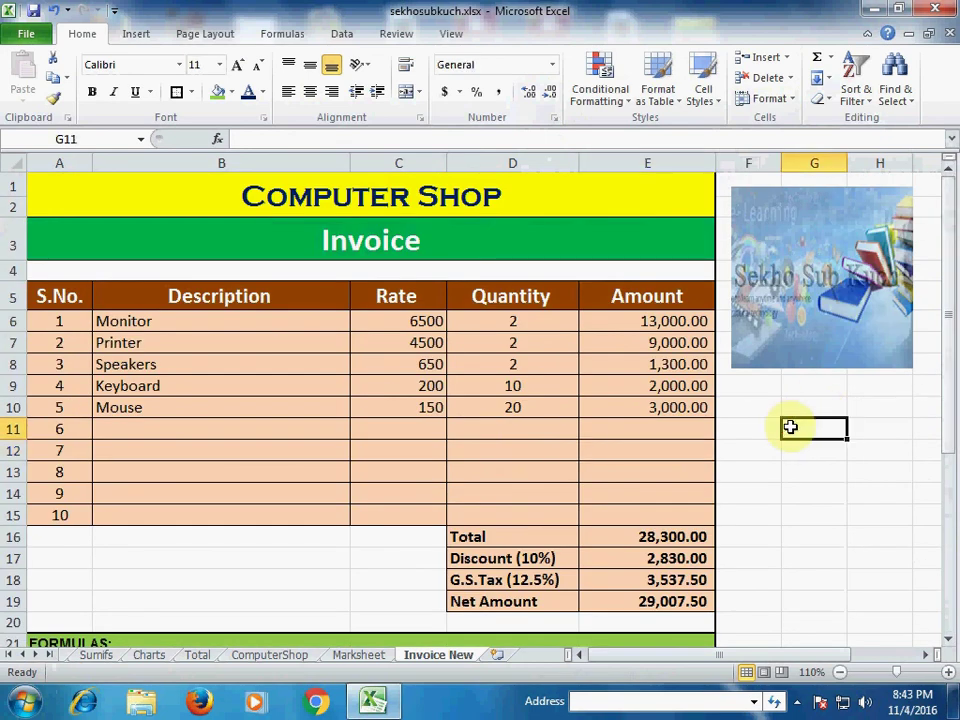